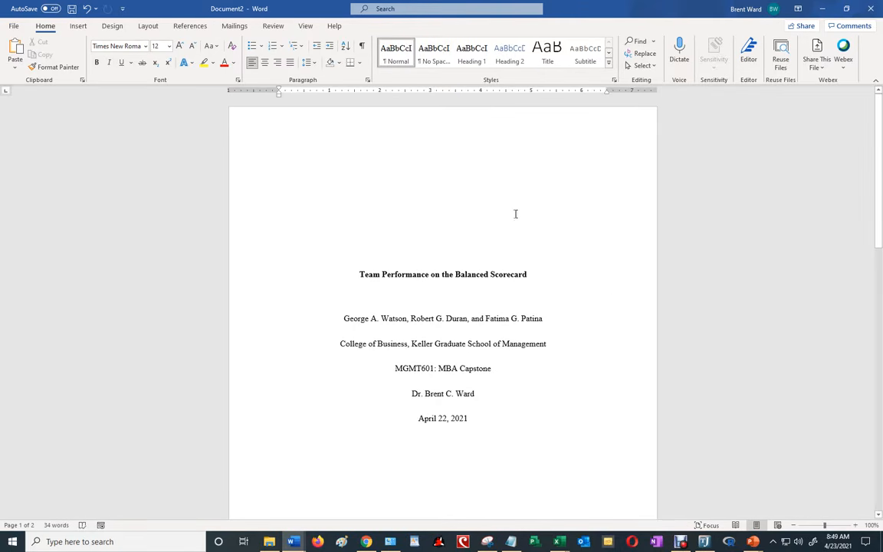
left_click_drag(360, 275, 554, 427)
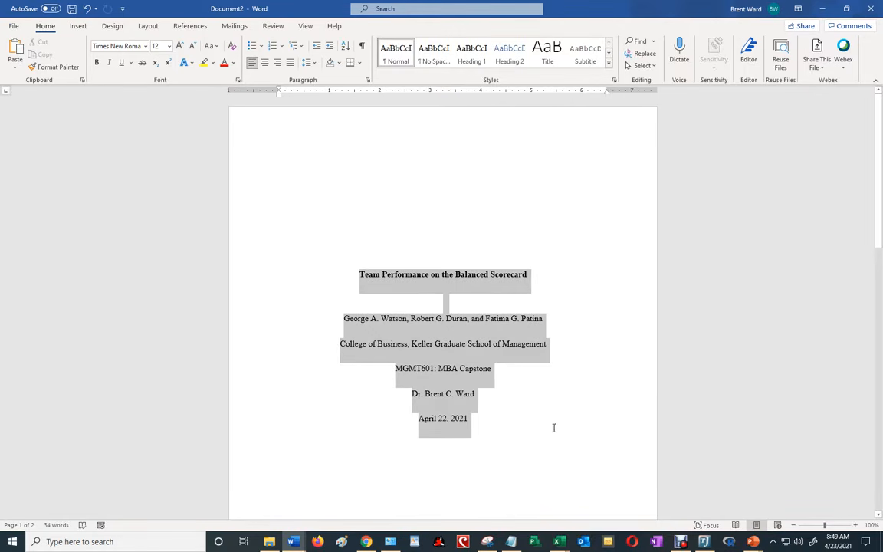
left_click(525, 420)
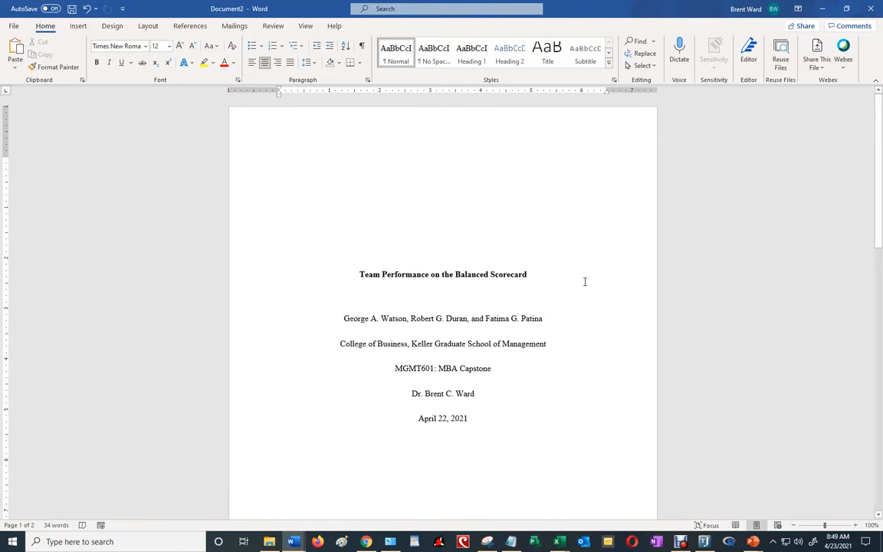
- Insert a blank header and replace its placeholder with the Plain Number 3 page number at the top of the page
left_click(278, 161)
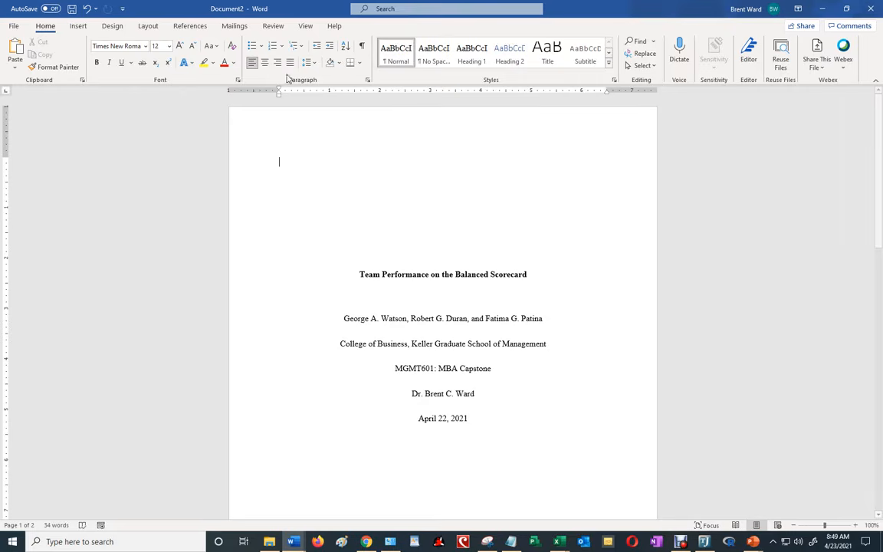
left_click(78, 26)
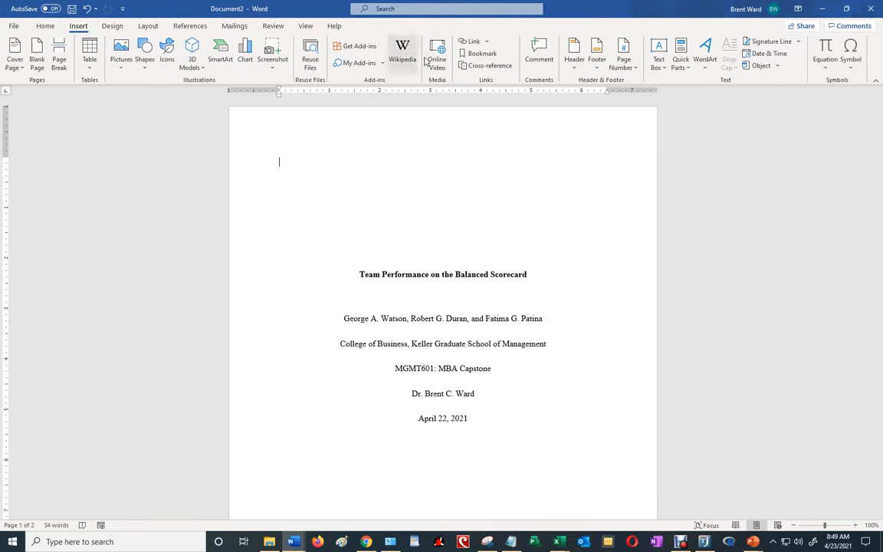
left_click(577, 66)
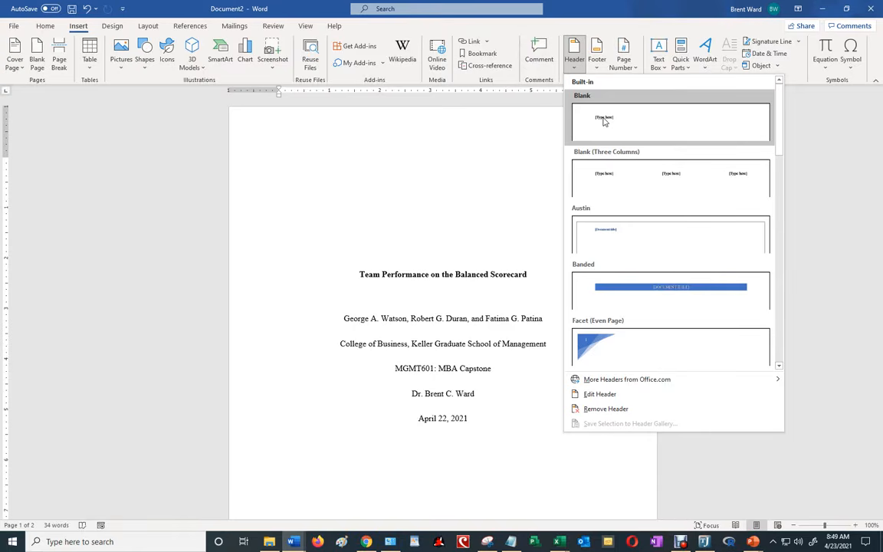
left_click(605, 122)
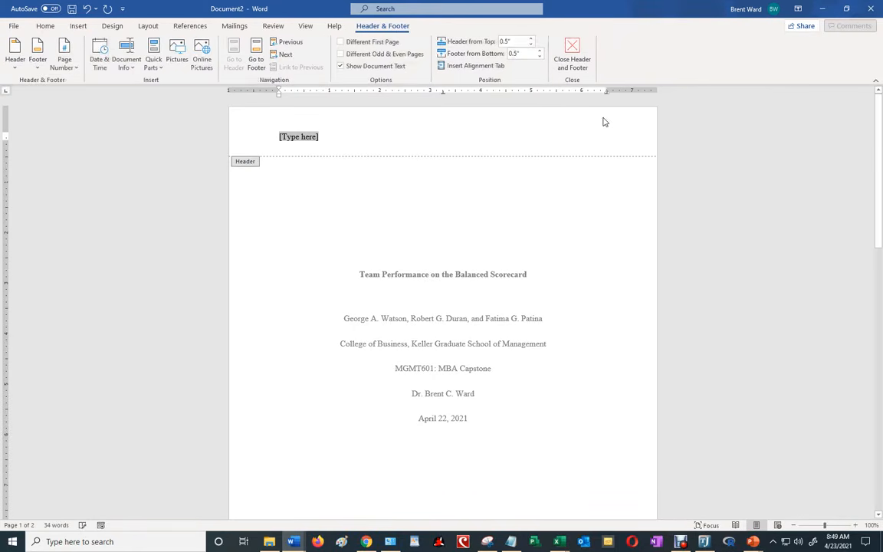
left_click(70, 66)
mouse_move(82, 83)
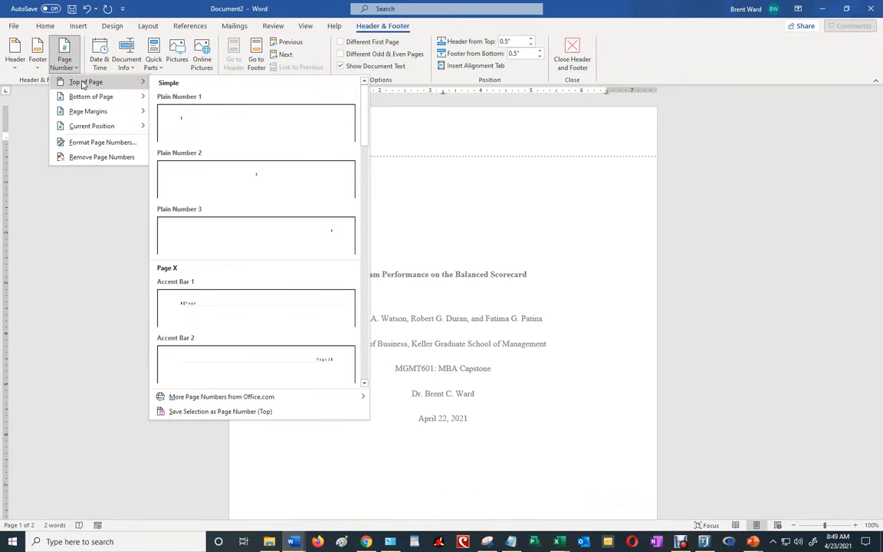
left_click(266, 238)
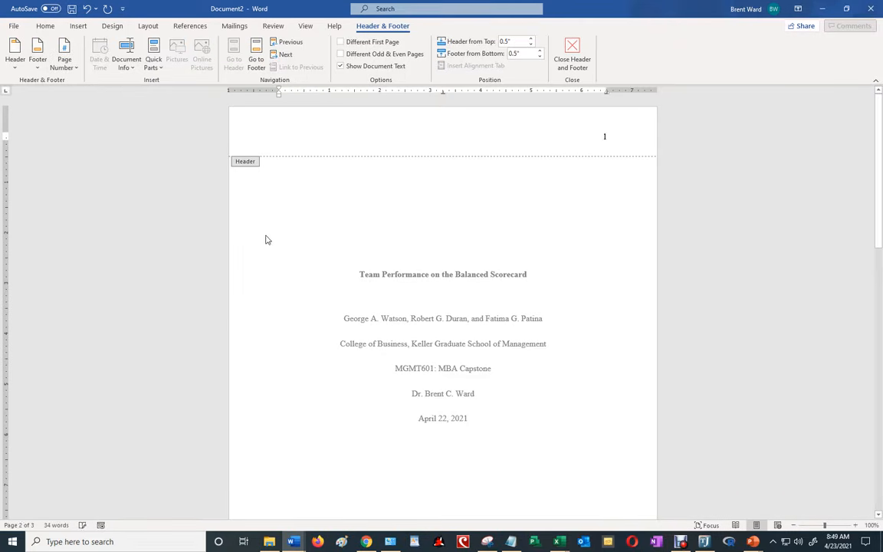
left_click(572, 55)
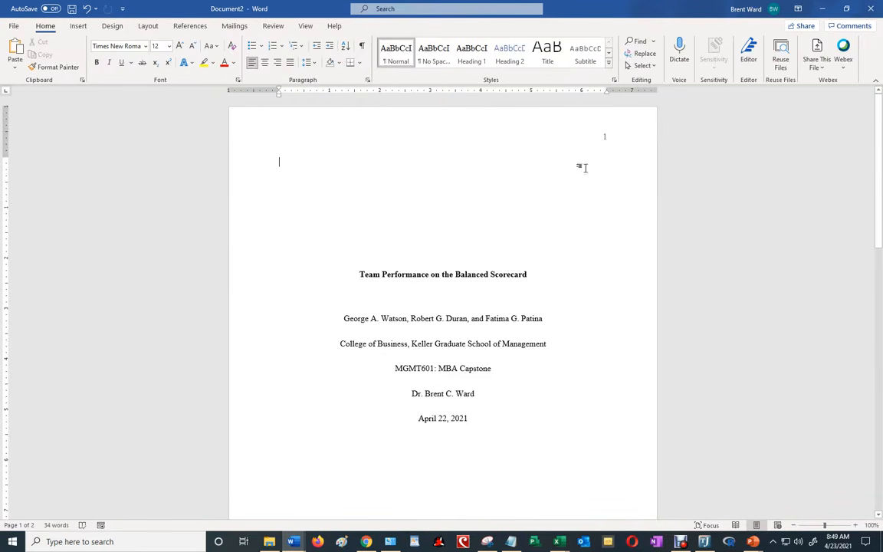
- Review the Normal style's font, size and font colour settings and accept them as they are
scroll(538, 172, "down", 2)
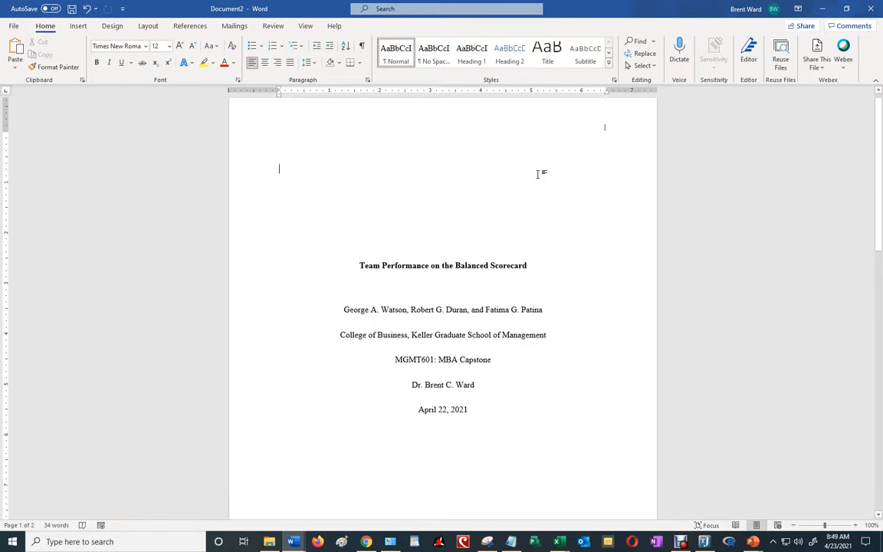
scroll(538, 167, "up", 2)
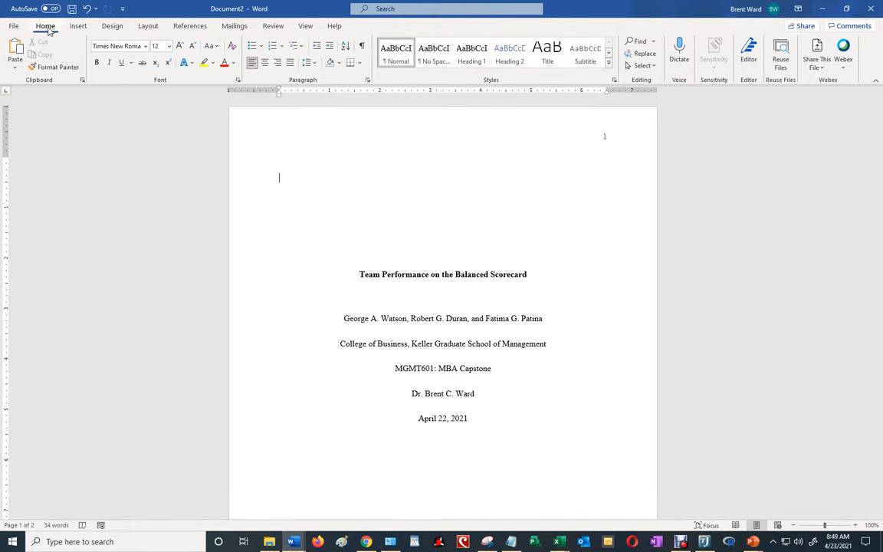
right_click(393, 59)
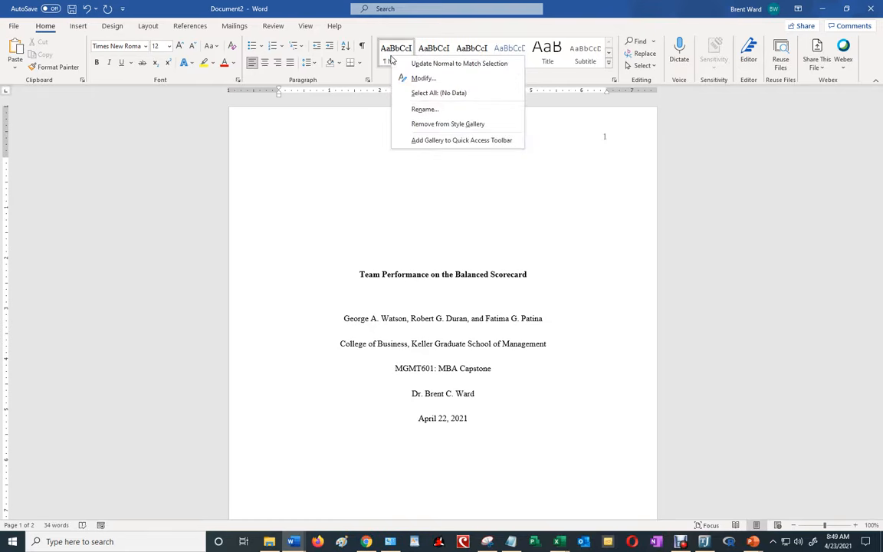
left_click(418, 75)
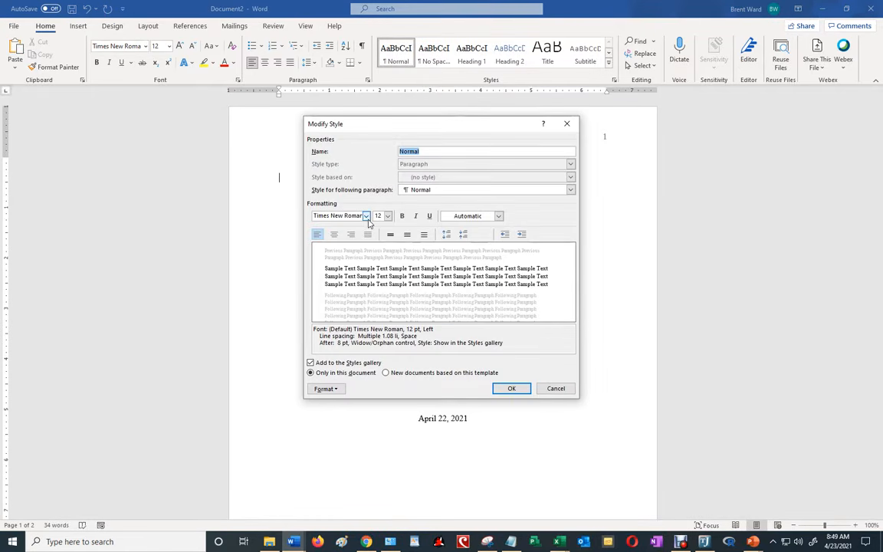
left_click(367, 216)
left_click(366, 216)
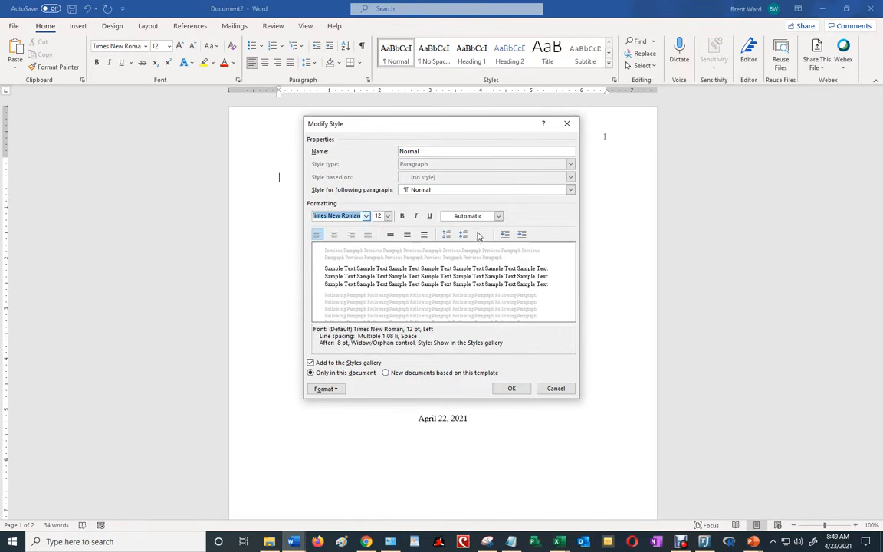
left_click(498, 216)
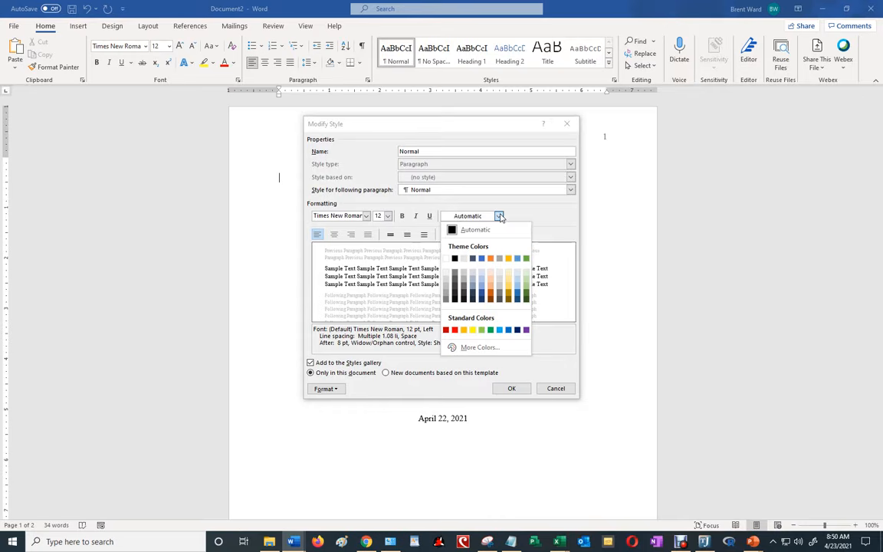
left_click(498, 217)
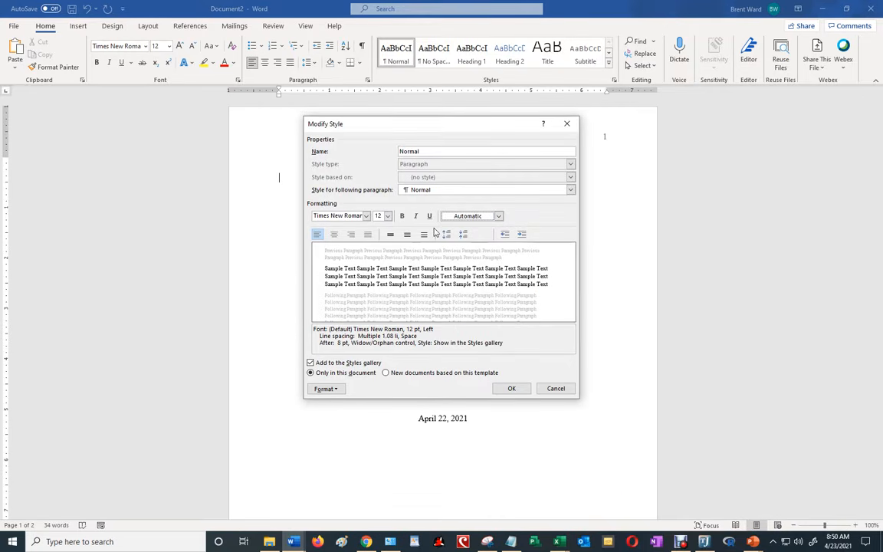
left_click(512, 390)
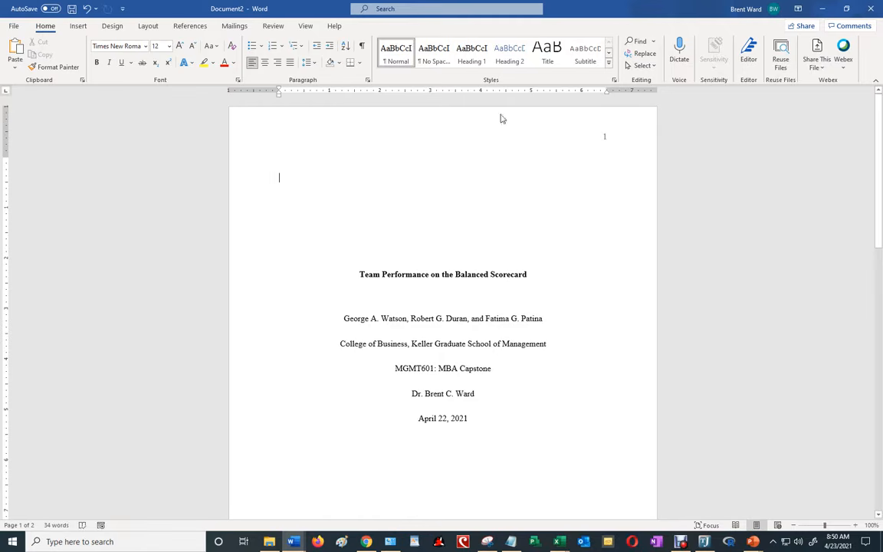
- Modify the Heading 1 style to use the Automatic font colour
right_click(473, 52)
left_click(502, 71)
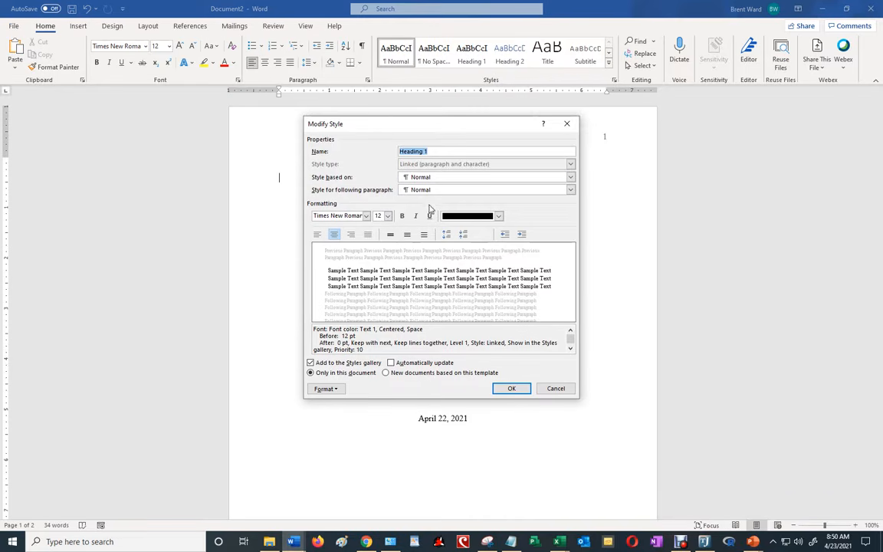
left_click(499, 217)
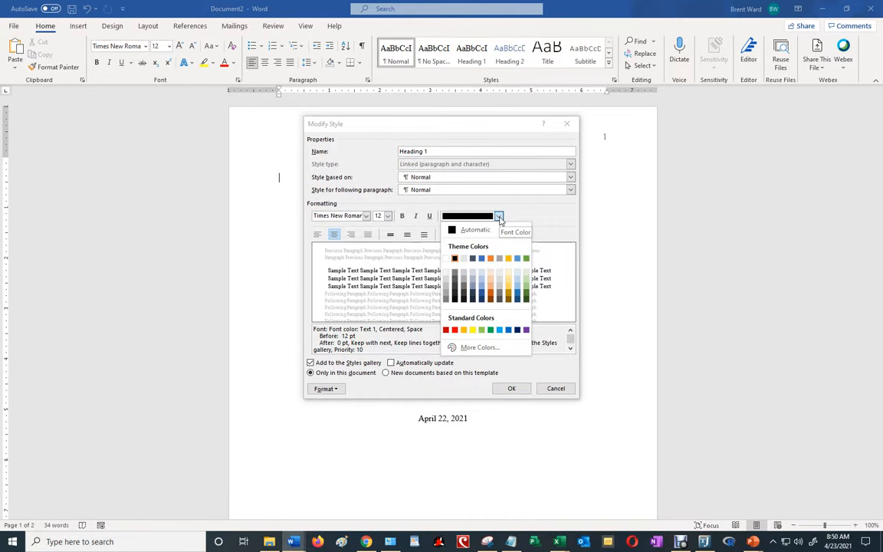
left_click(481, 230)
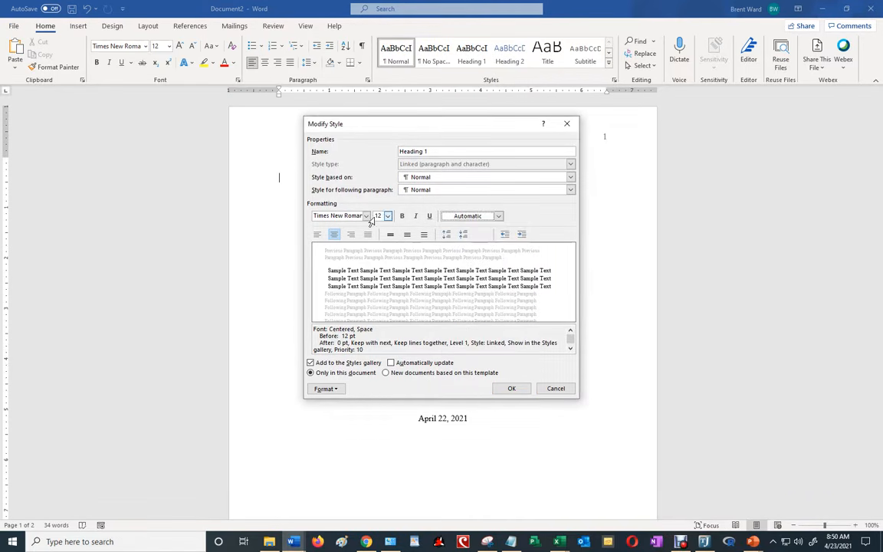
- Check the Heading 1 style's font, font size and centred alignment
left_click(367, 216)
left_click(367, 217)
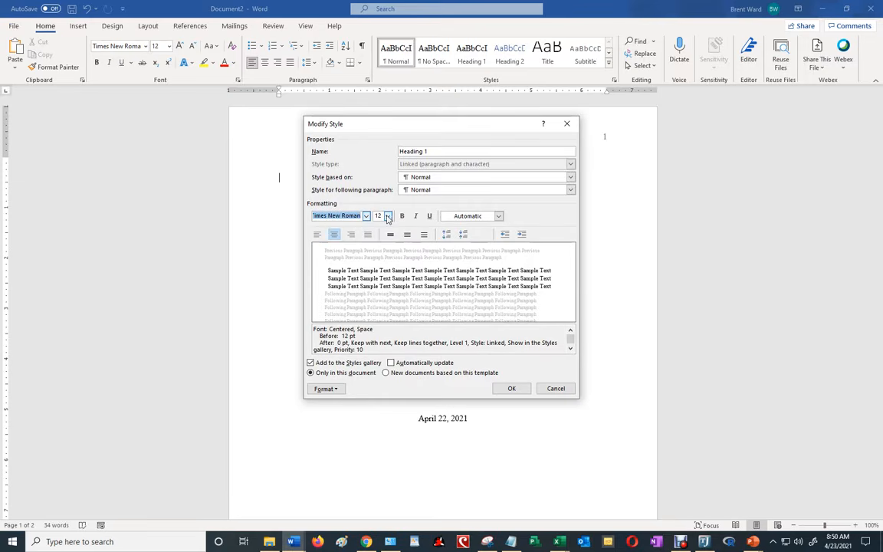
left_click(388, 216)
left_click(388, 217)
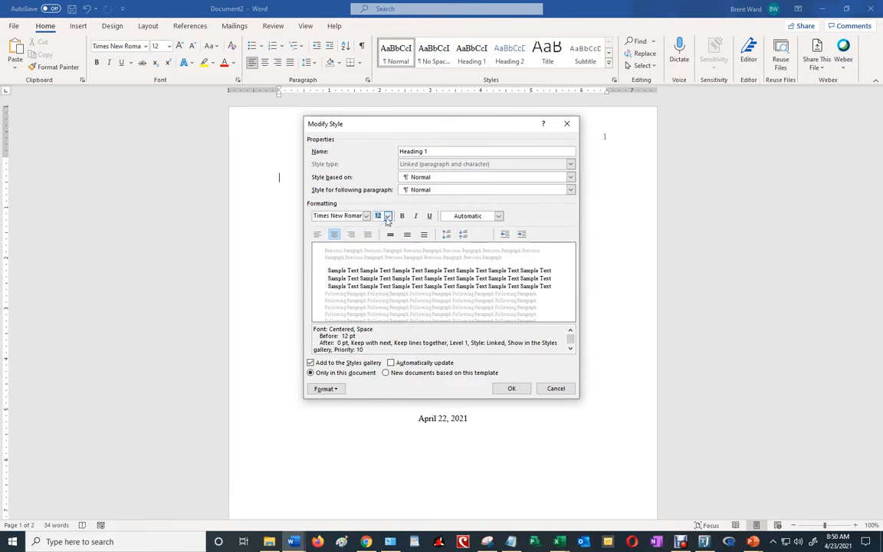
left_click(334, 235)
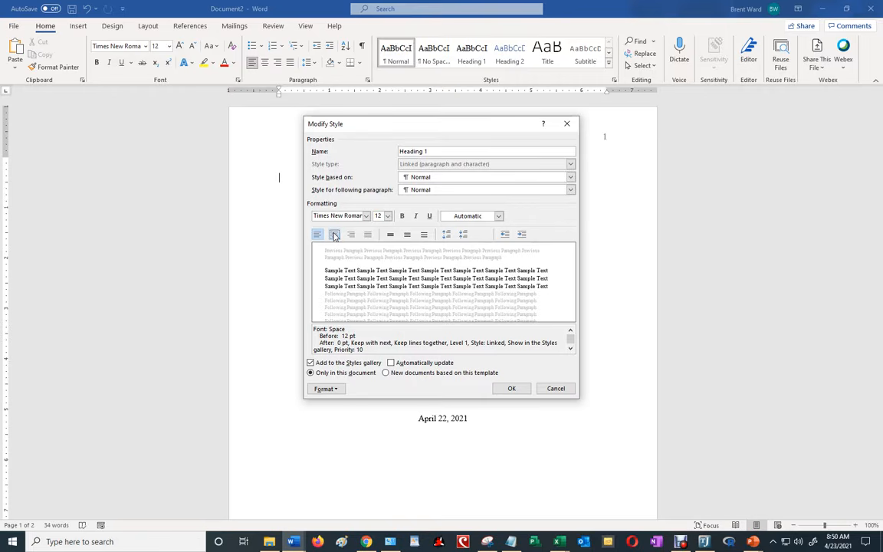
left_click(335, 237)
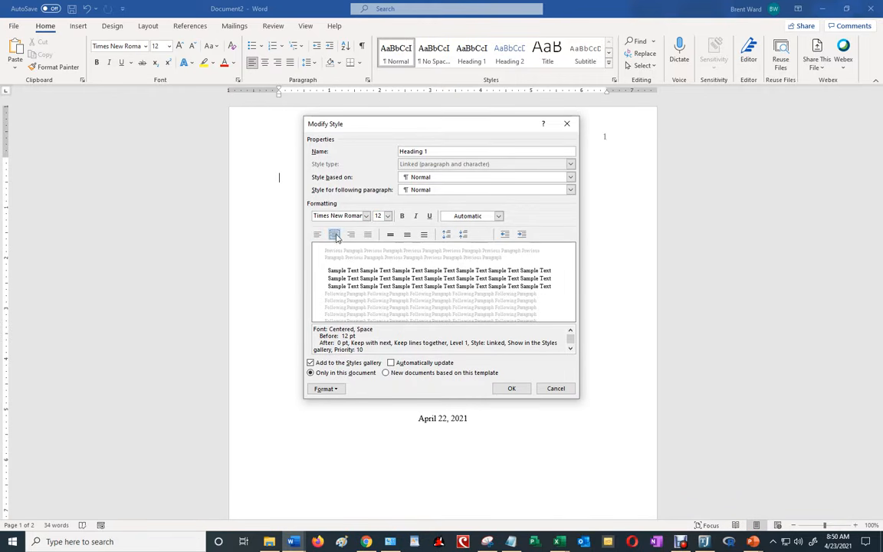
- Make the Heading 1 style bold and apply it to new documents based on this template
left_click(403, 217)
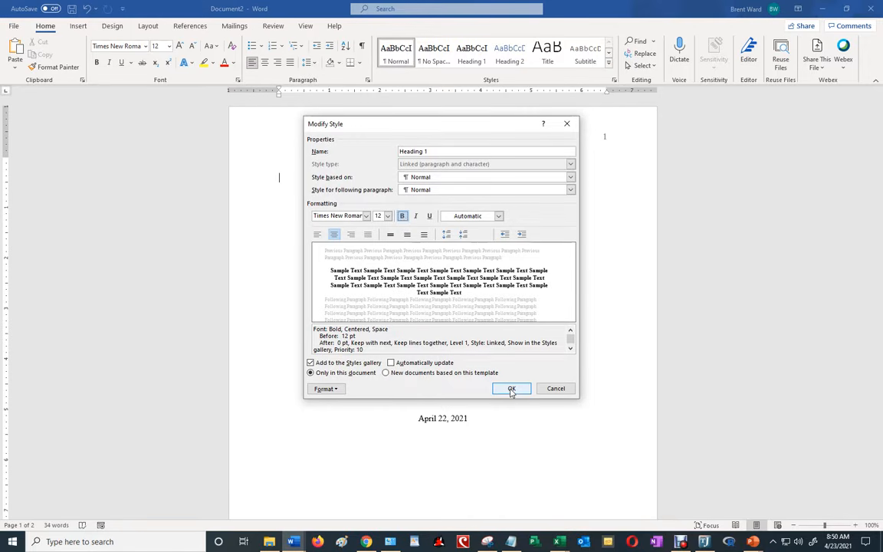
left_click(388, 373)
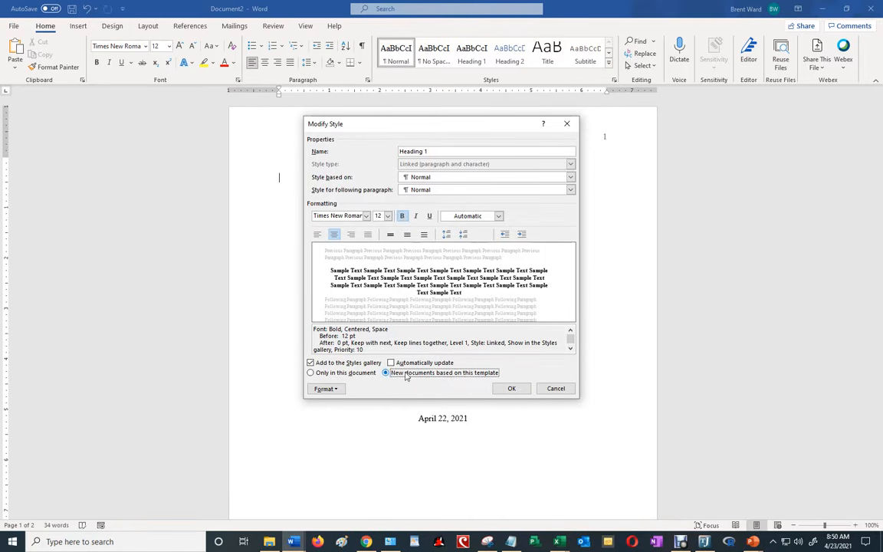
left_click(510, 389)
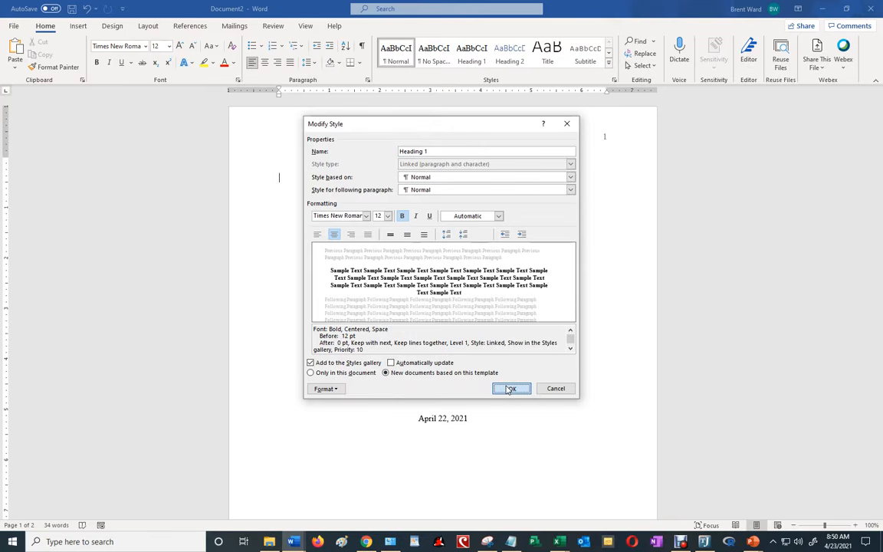
left_click(510, 390)
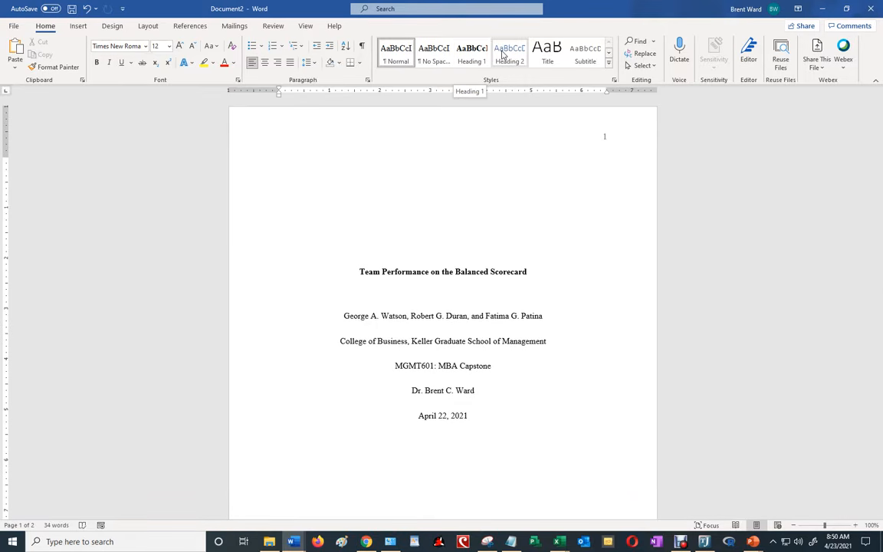
- Apply Heading 2 to the empty first line of the title page and modify the style's font colour to Automatic
left_click(511, 53)
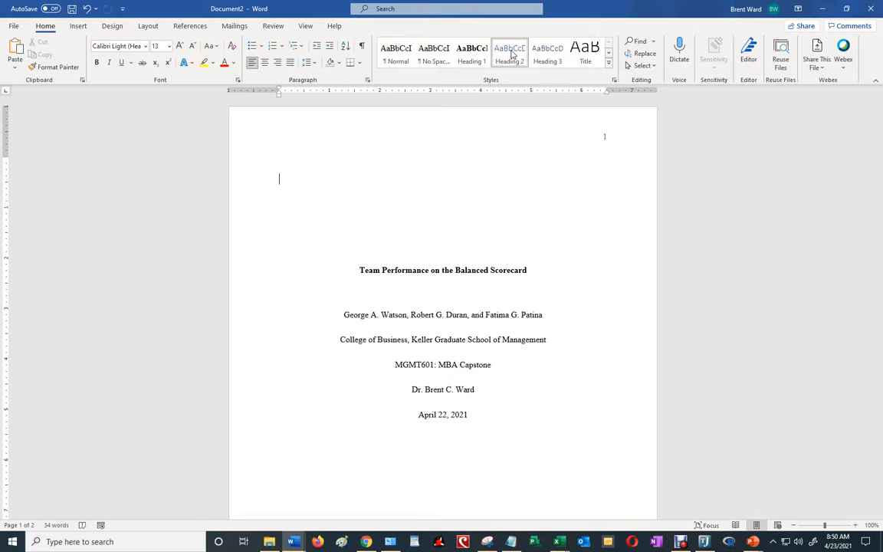
right_click(512, 54)
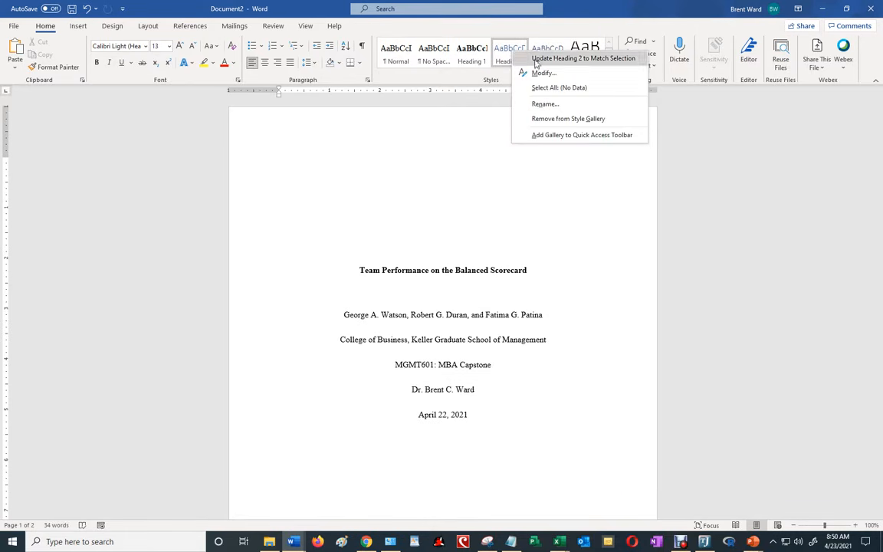
left_click(540, 73)
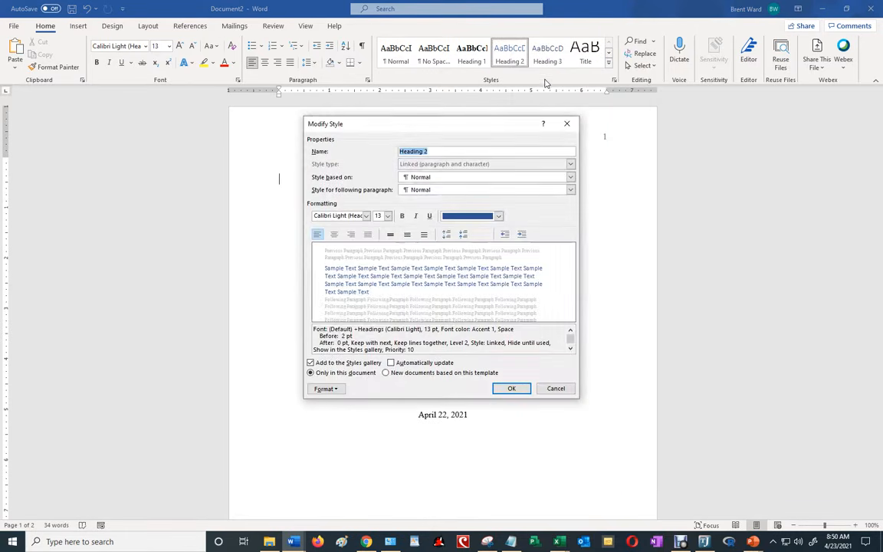
left_click(499, 215)
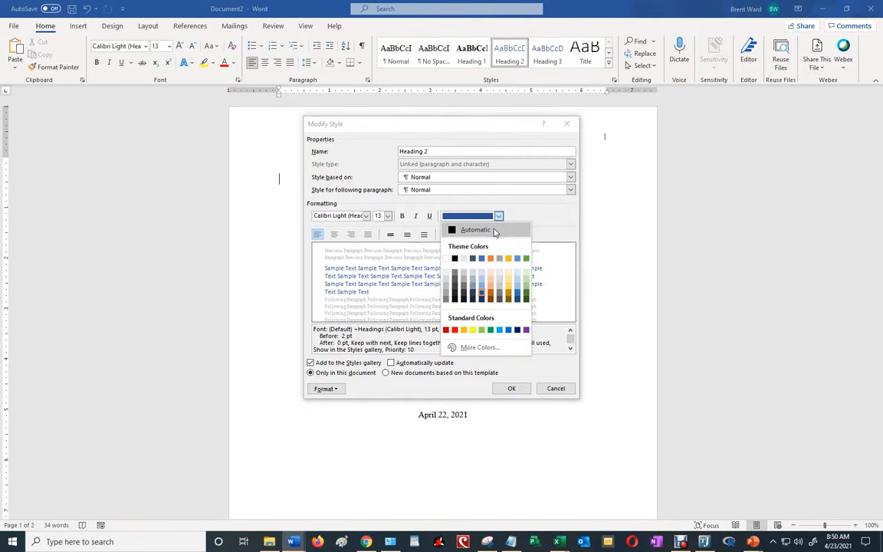
left_click(475, 230)
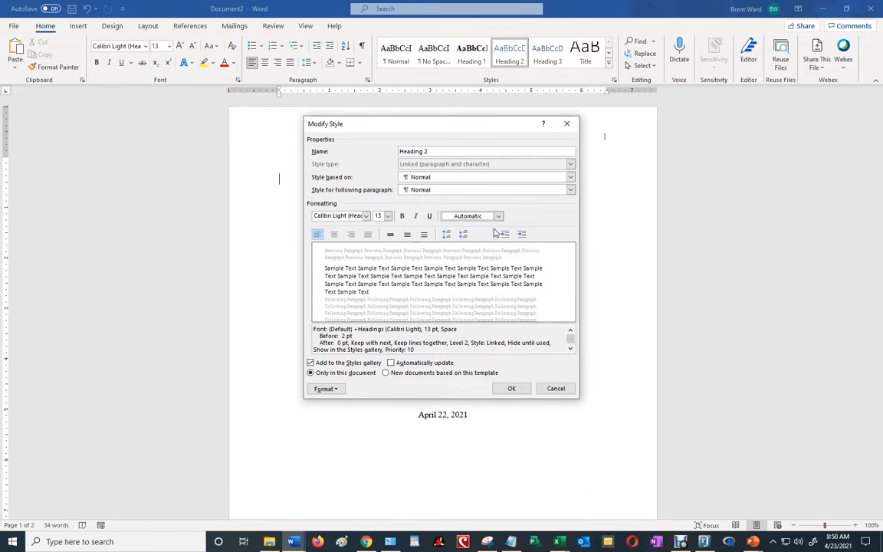
- Set the Heading 2 style's font to Times New Roman, 12 pt, bold
left_click(367, 216)
left_click(368, 251)
left_click(388, 216)
left_click(378, 255)
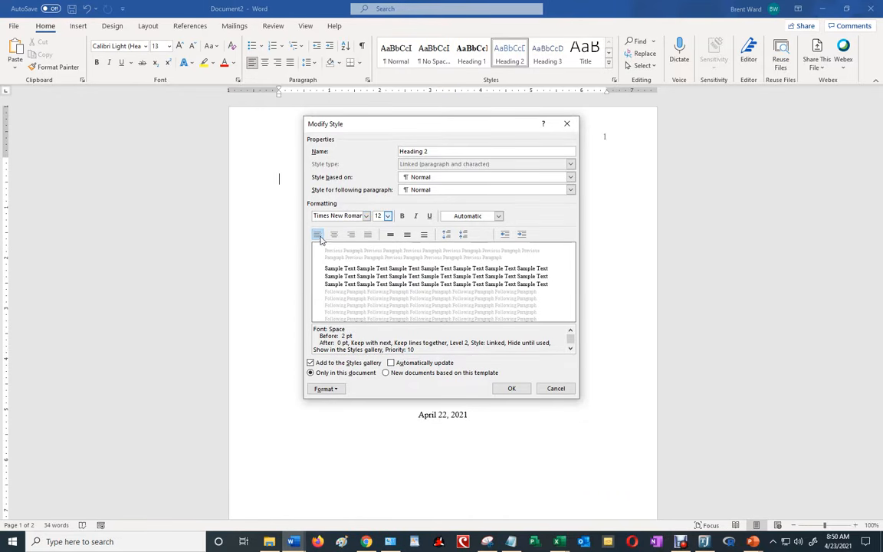
left_click(402, 217)
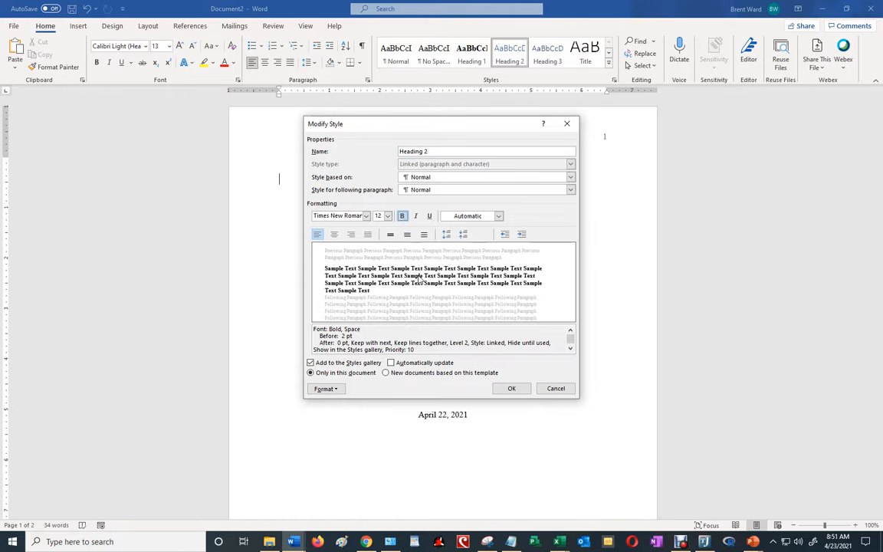
- Confirm the Heading 2 style changes and copy the title "Team Performance on the Balanced Scorecard" from the title page to the start of page 2
left_click(511, 389)
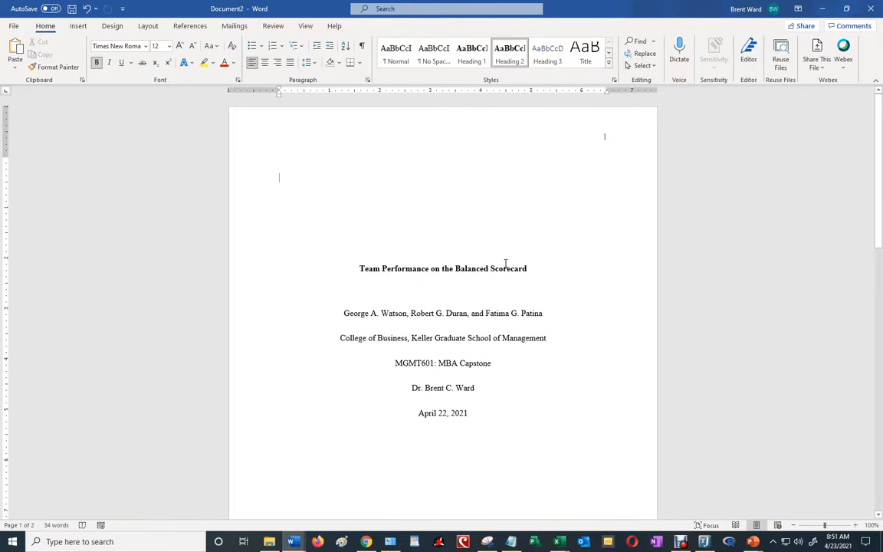
scroll(505, 260, "down", 8)
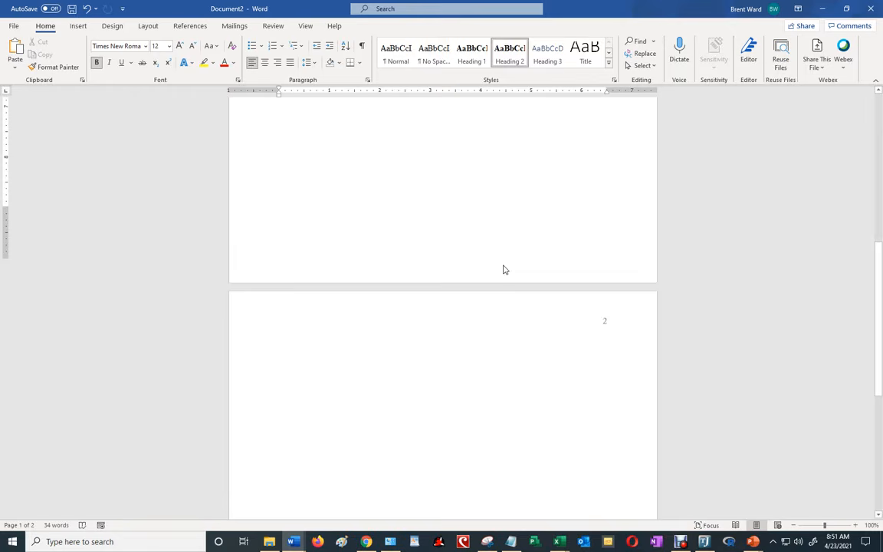
left_click(424, 314)
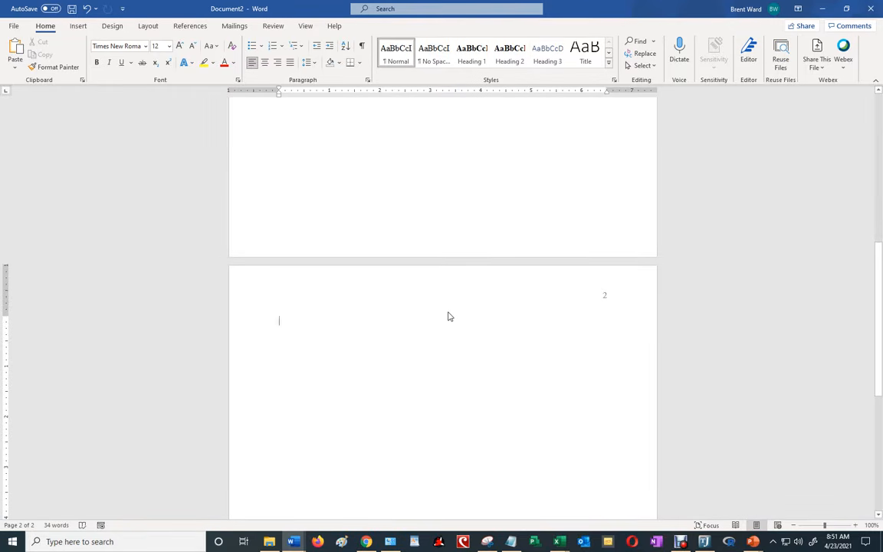
scroll(449, 316, "up", 8)
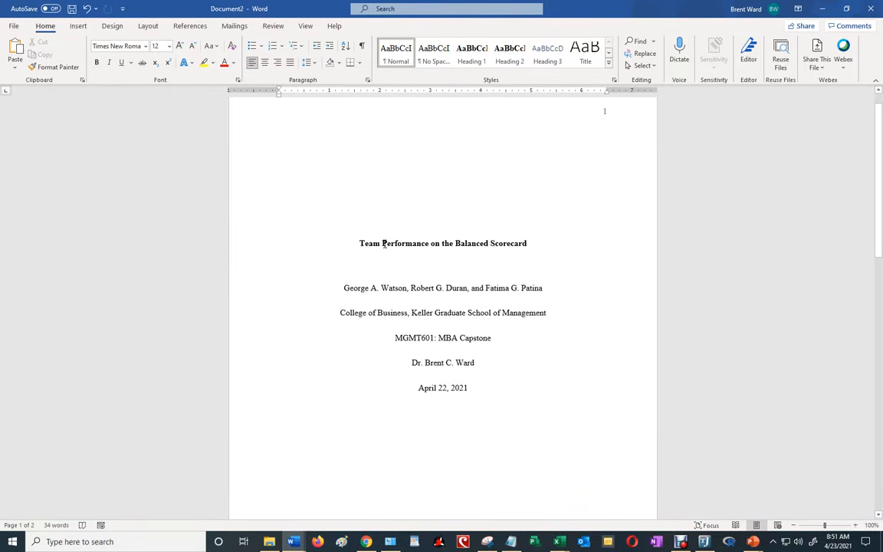
left_click_drag(358, 243, 530, 244)
key("ctrl+c")
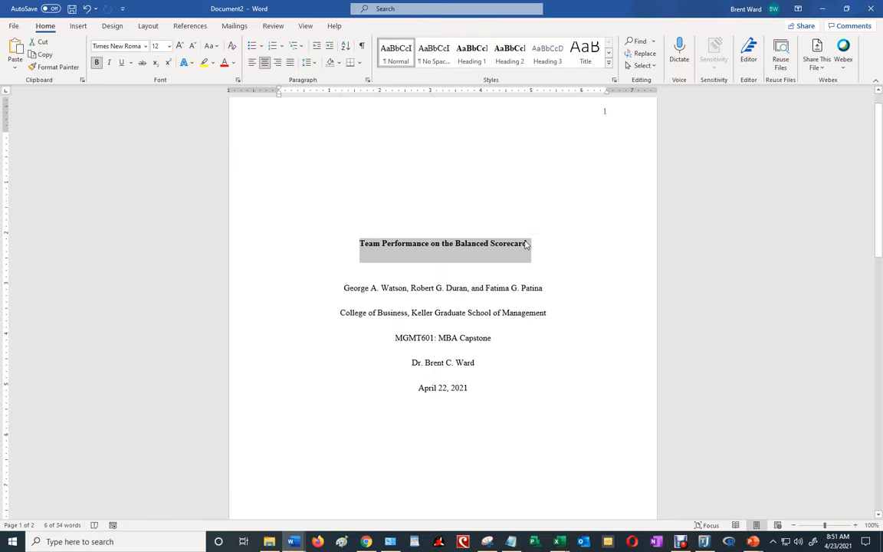
scroll(524, 244, "down", 6)
left_click(391, 390)
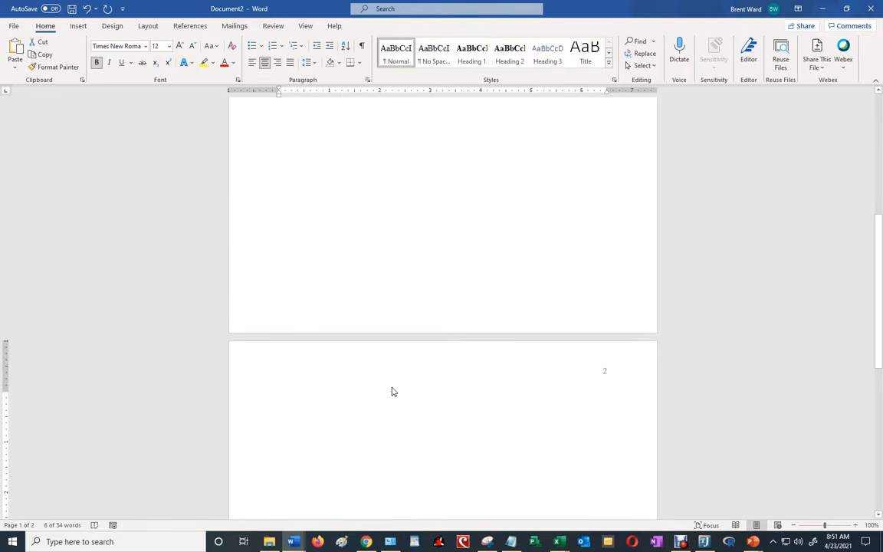
key("ctrl+v")
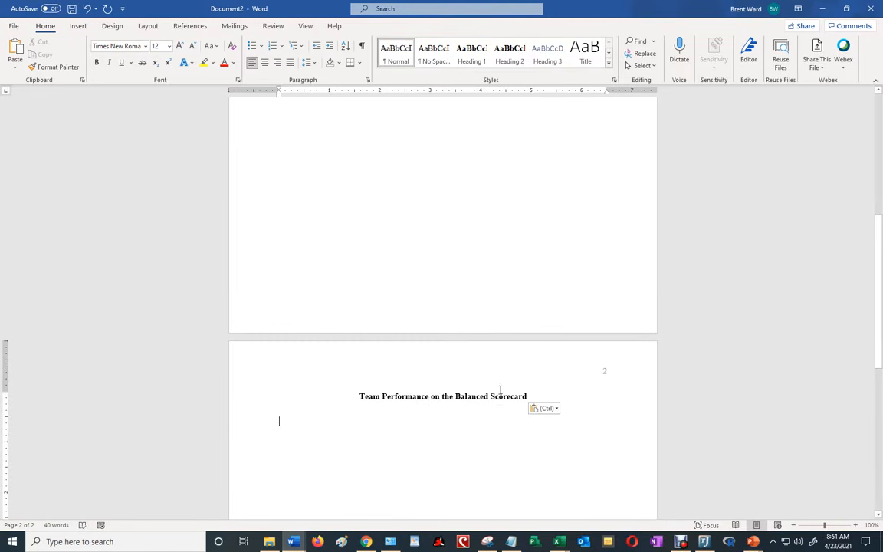
- Review the title at the start of page 2 and the space below it
key("ctrl+l")
key("Tab")
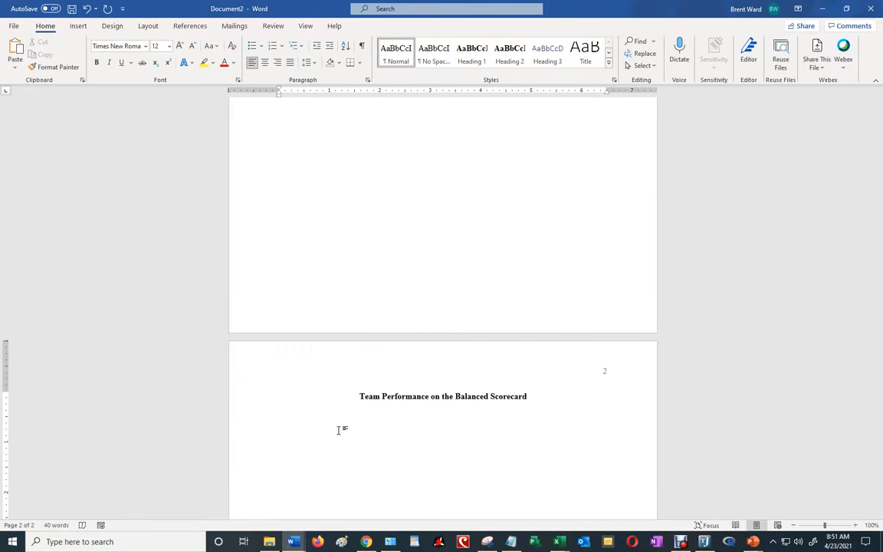
scroll(375, 422, "down", 3)
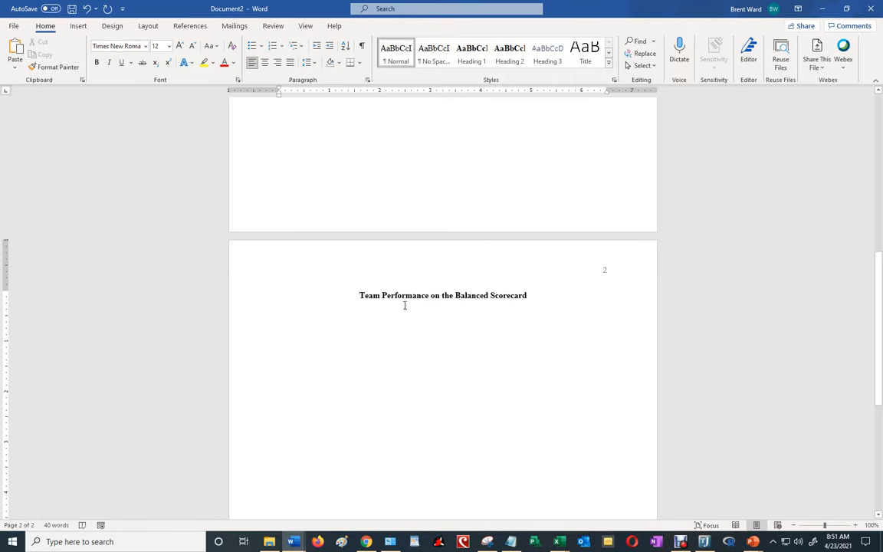
left_click_drag(361, 294, 527, 295)
scroll(442, 339, "up", 4)
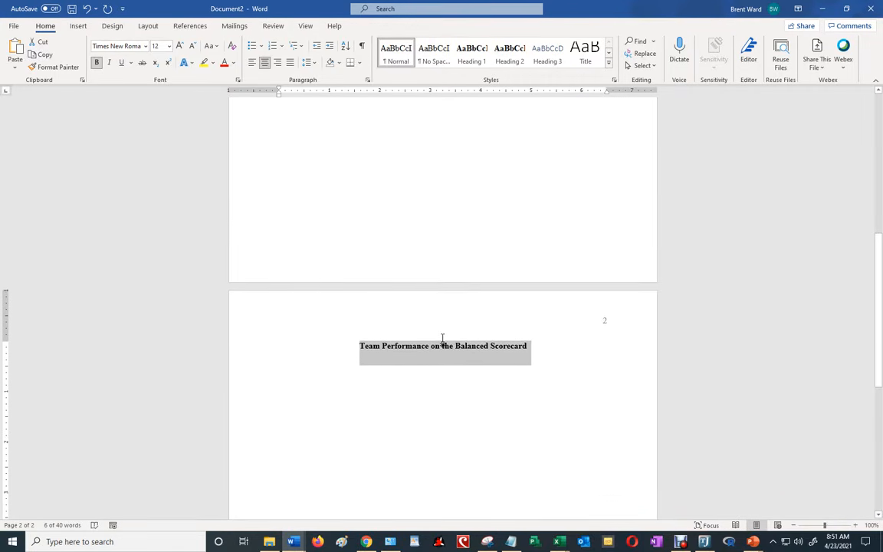
scroll(443, 340, "down", 4)
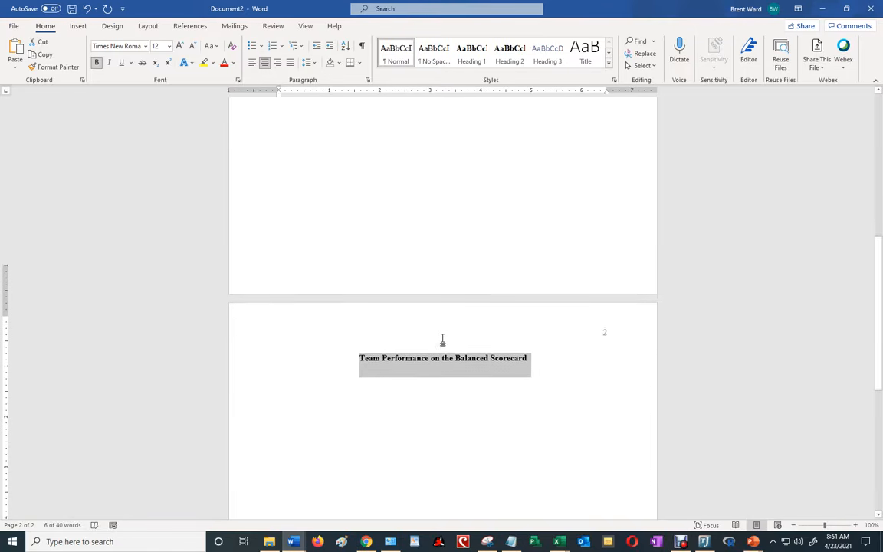
left_click(399, 337)
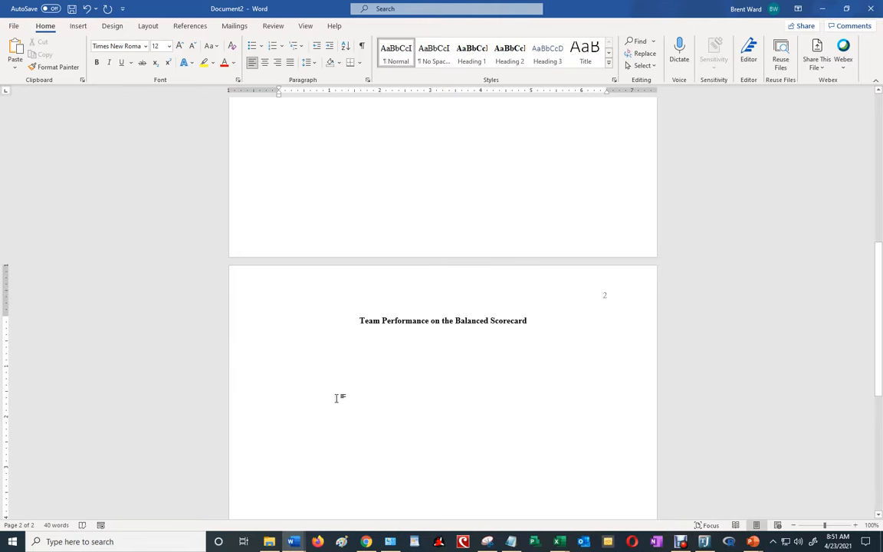
key("Return")
key("Return")
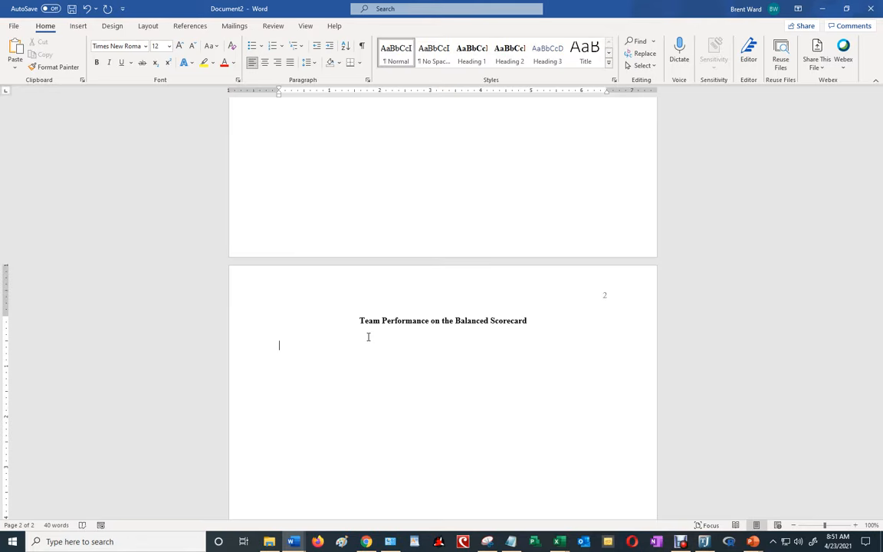
key("Up")
key("shift+Down")
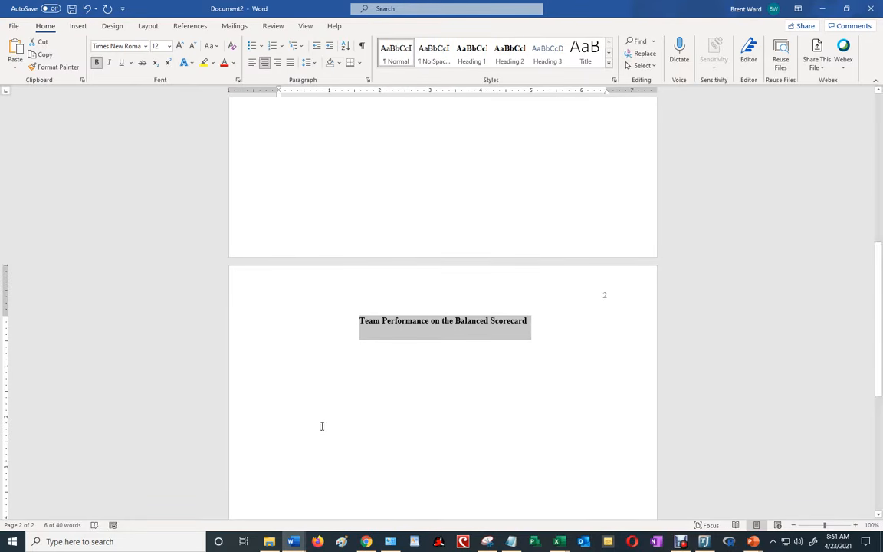
- Add the line "Balanced Scorecard Performance Round One to Eight" below the title on page 2, leaving blank space between them
left_click(331, 398)
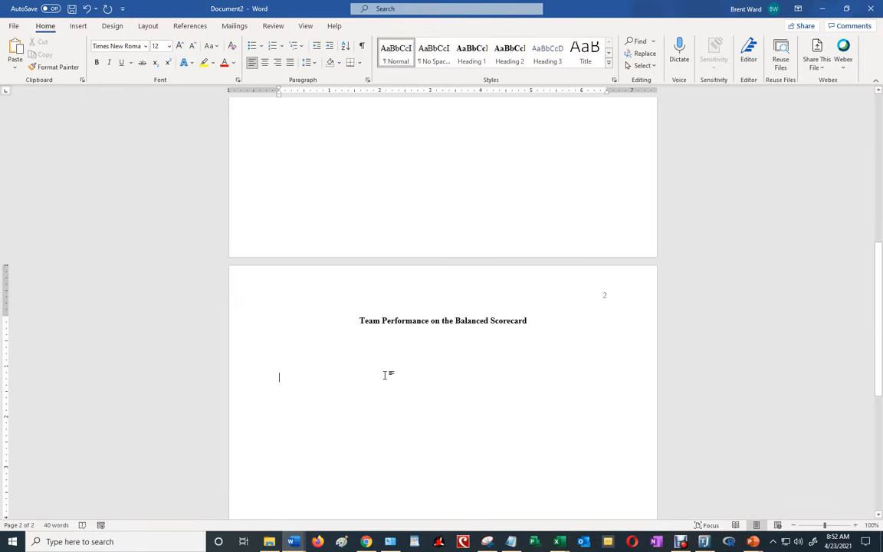
type("Balacned")
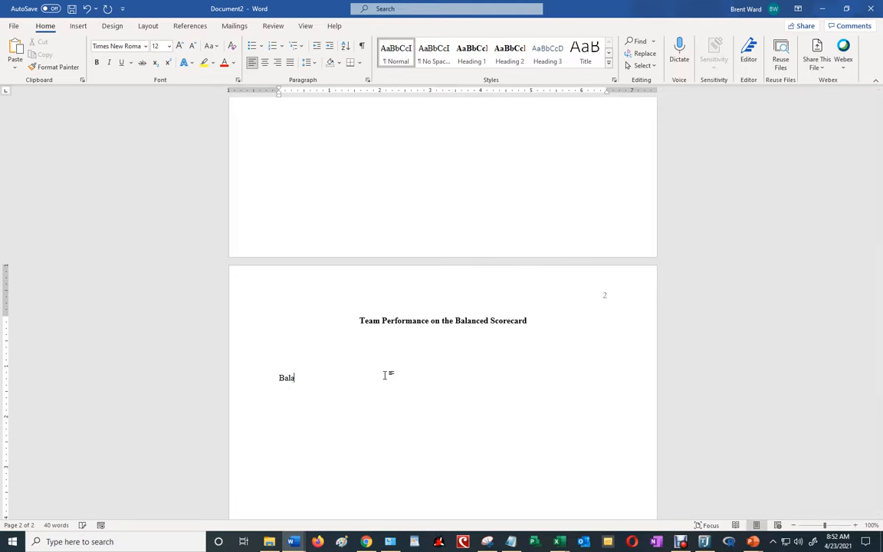
key("BackSpace")
key("BackSpace")
key("BackSpace")
key("BackSpace")
type("nced Scorecard Performance Round One to Eg")
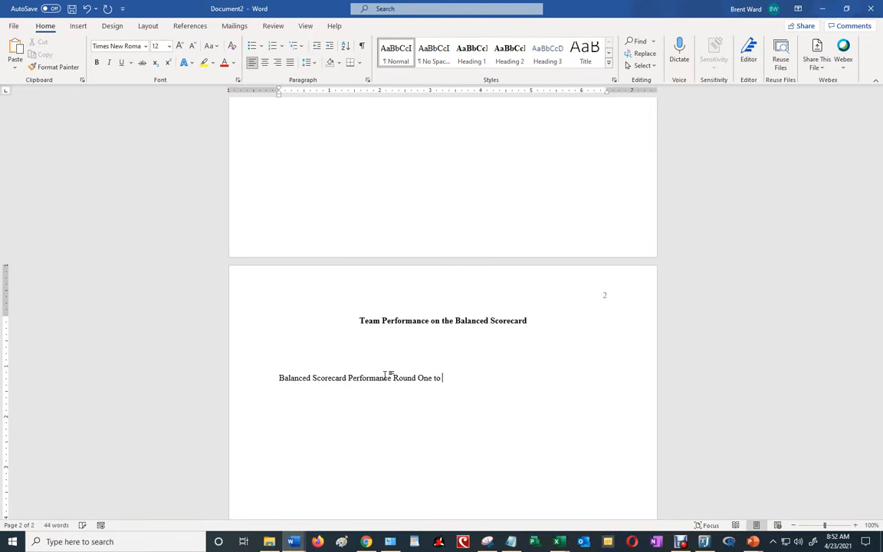
- Apply the Heading 1 style to the "Balanced Scorecard Performance Round One to Eight" line
triple_click(387, 375)
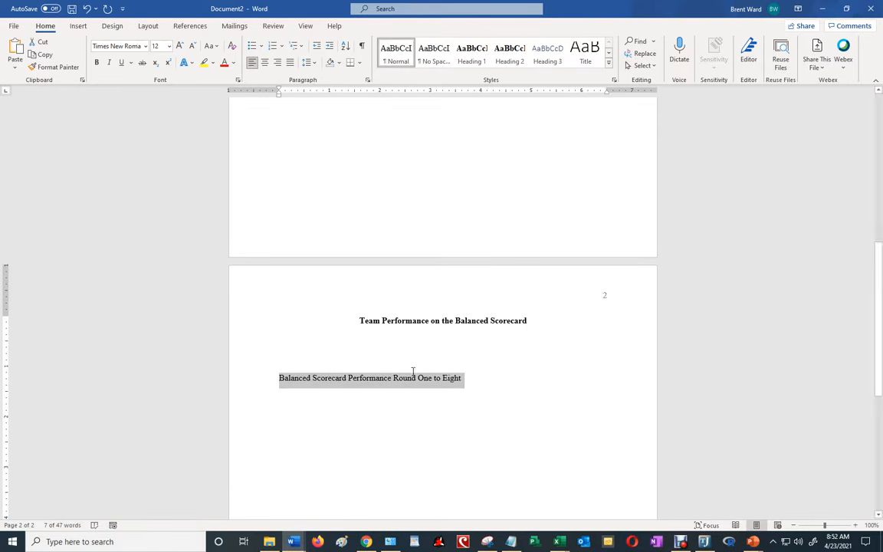
left_click(97, 64)
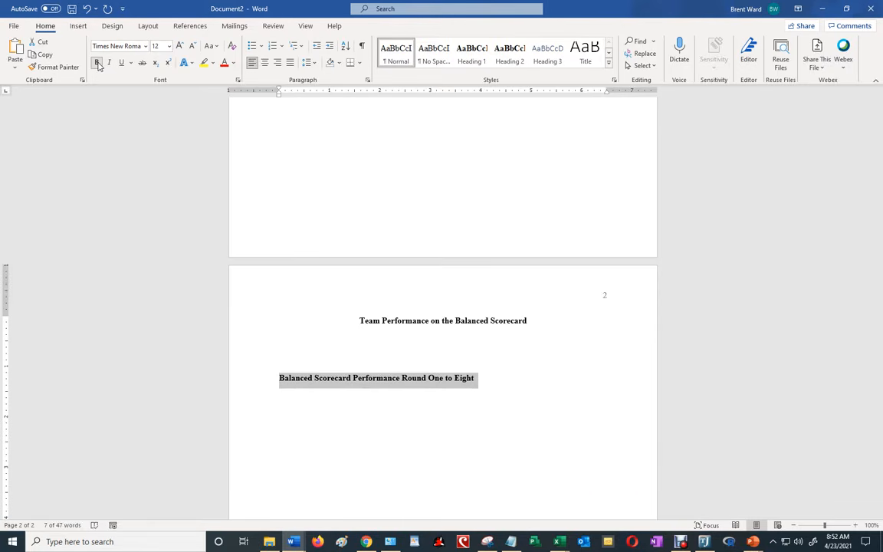
left_click(97, 64)
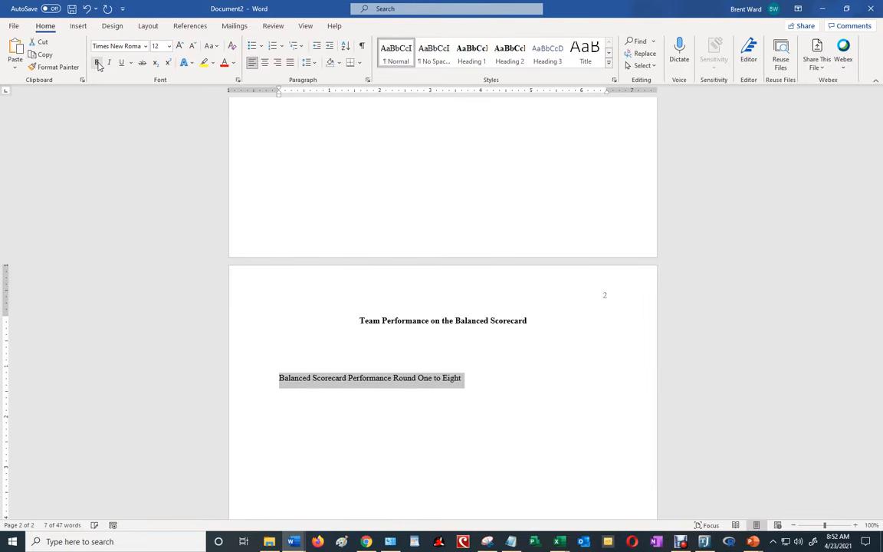
left_click(476, 62)
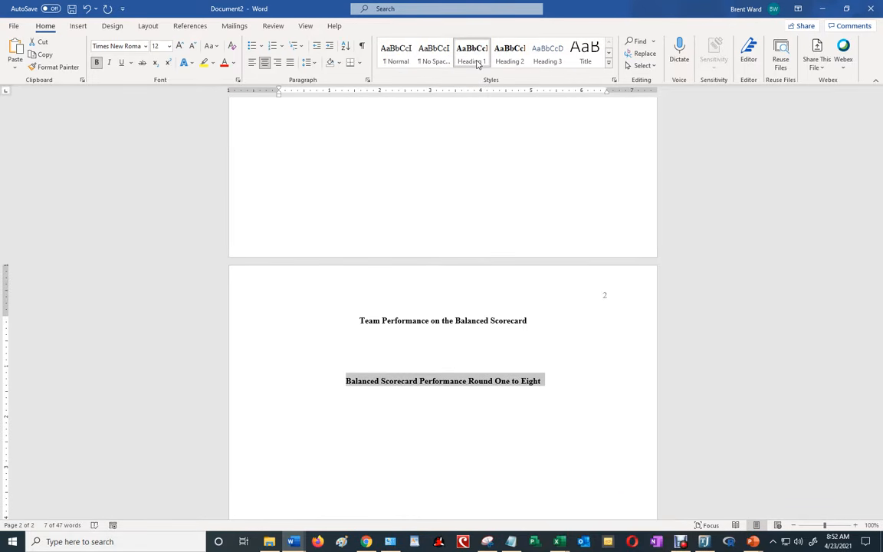
left_click(397, 394)
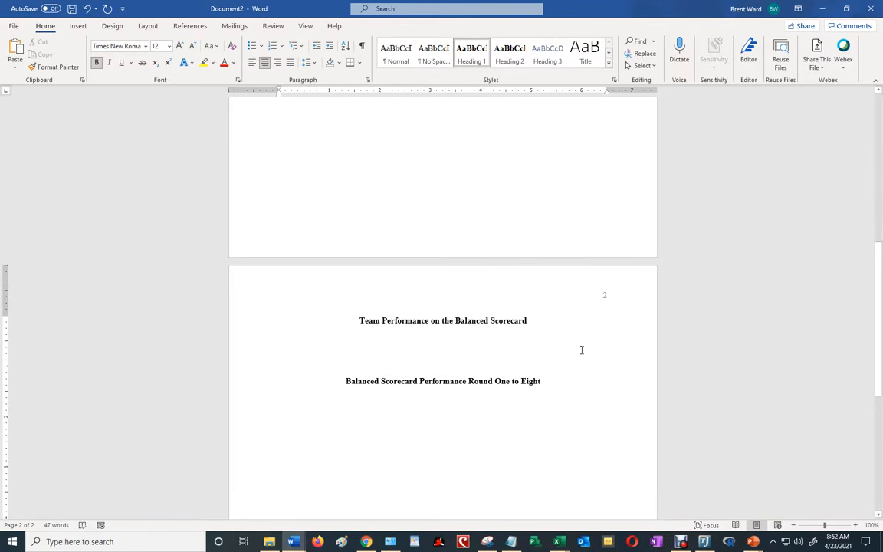
- Add the line "Financial Metrics" below the Balanced Scorecard Performance heading and format it as Heading 1
key("Return")
key("BackSpace")
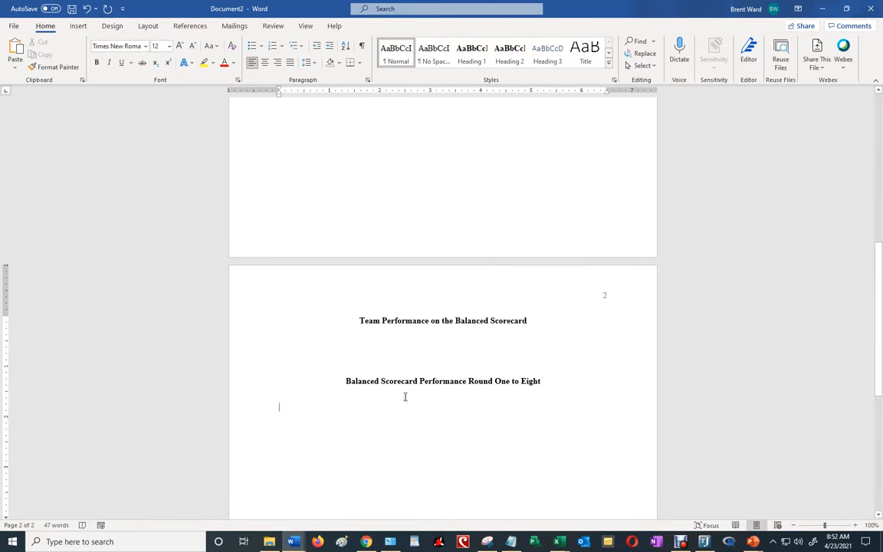
key("Return")
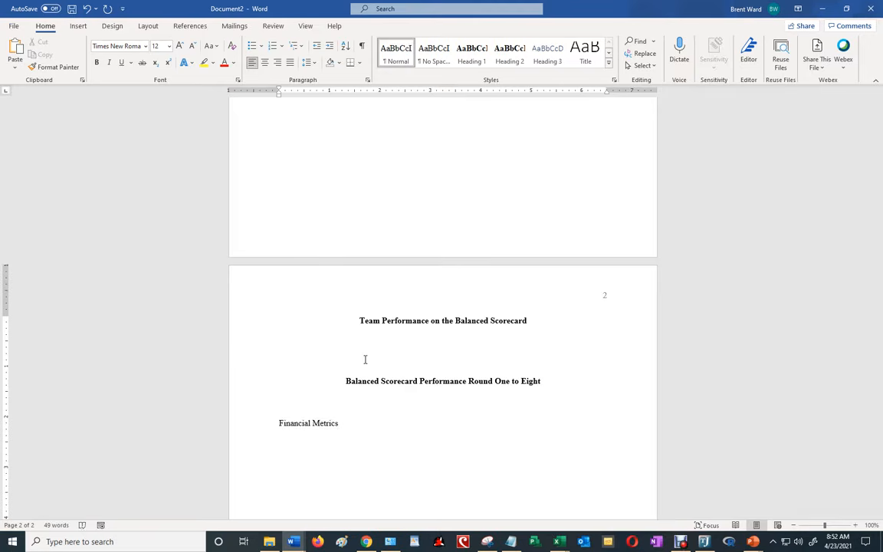
key("shift+End")
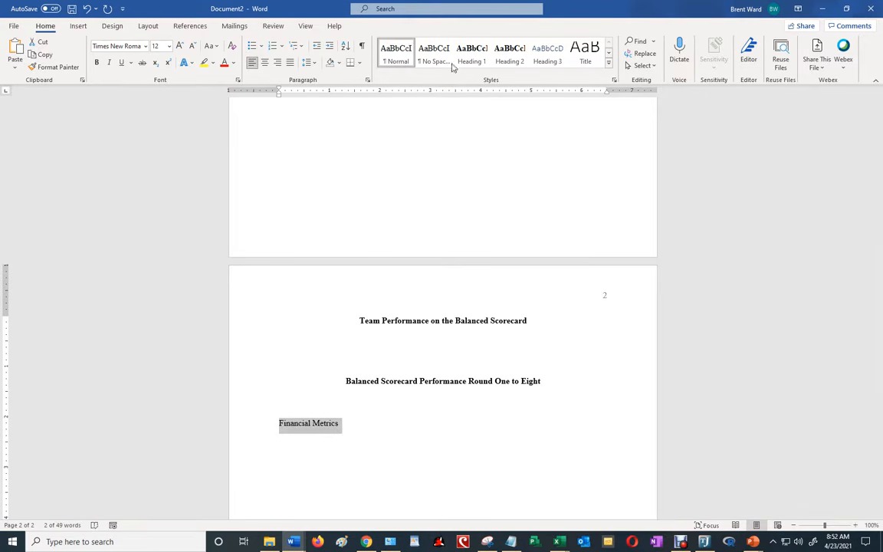
left_click(472, 55)
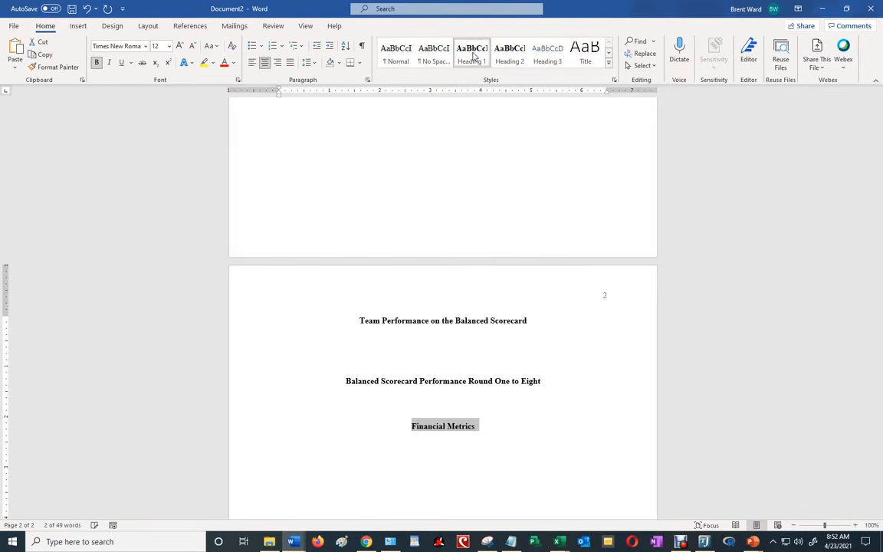
left_click(456, 464)
- Add the line "Customer Metrics" below the Financial Metrics heading and format it as Heading 1
left_click(488, 427)
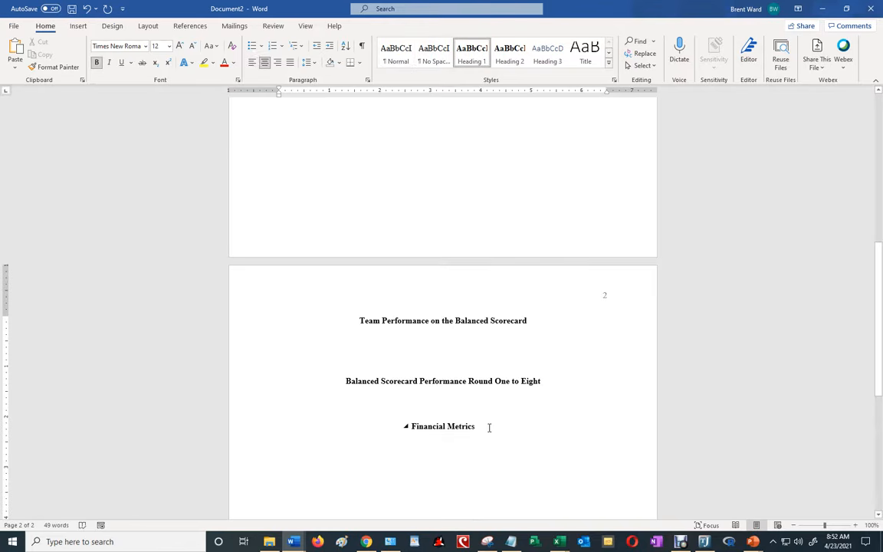
key("Return")
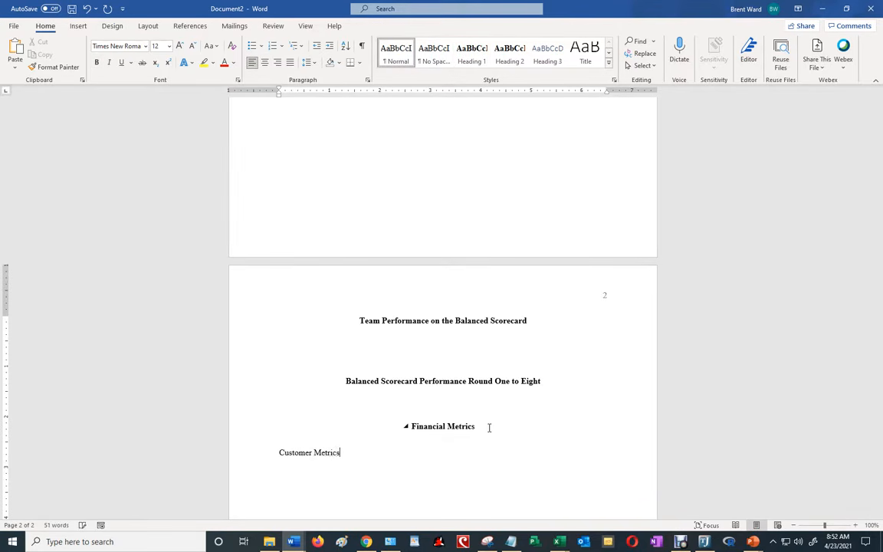
key("shift+End")
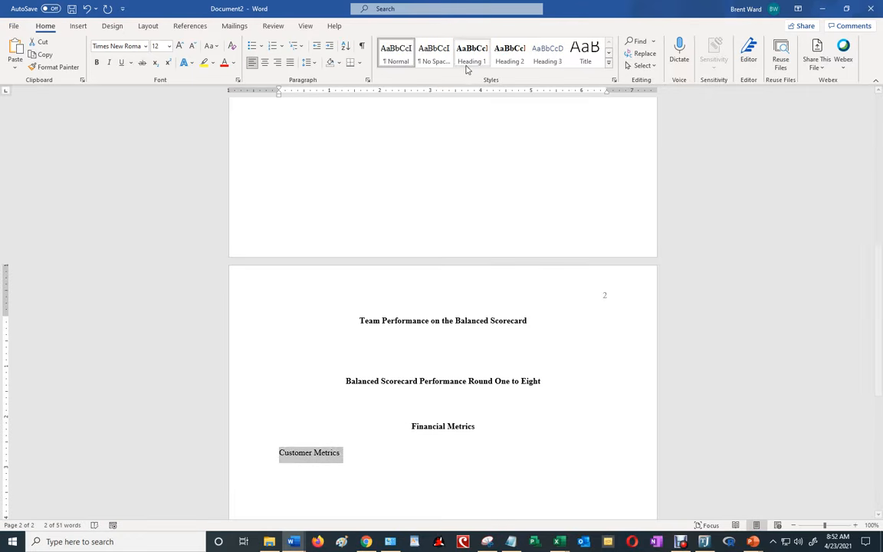
left_click(472, 55)
left_click(493, 465)
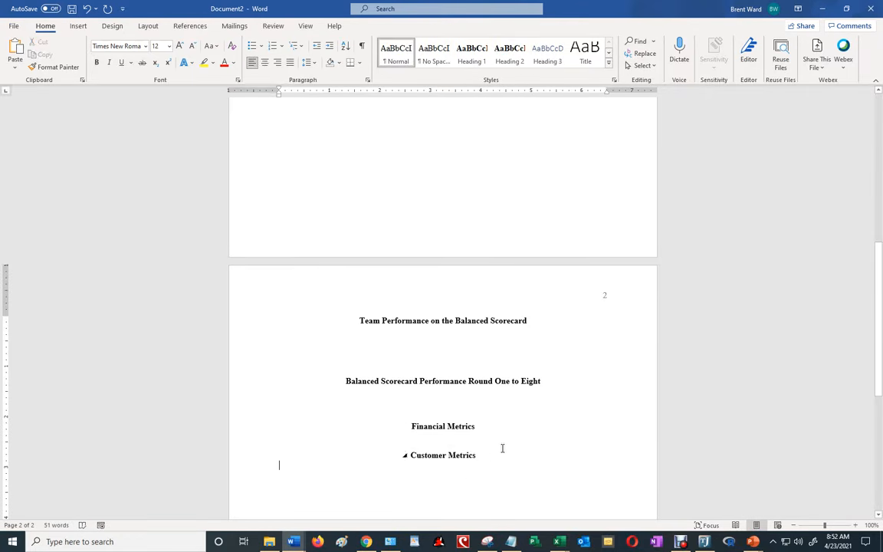
- Add the line "Internal Business Processes" below the Customer Metrics heading and format it as Heading 1
key("Return")
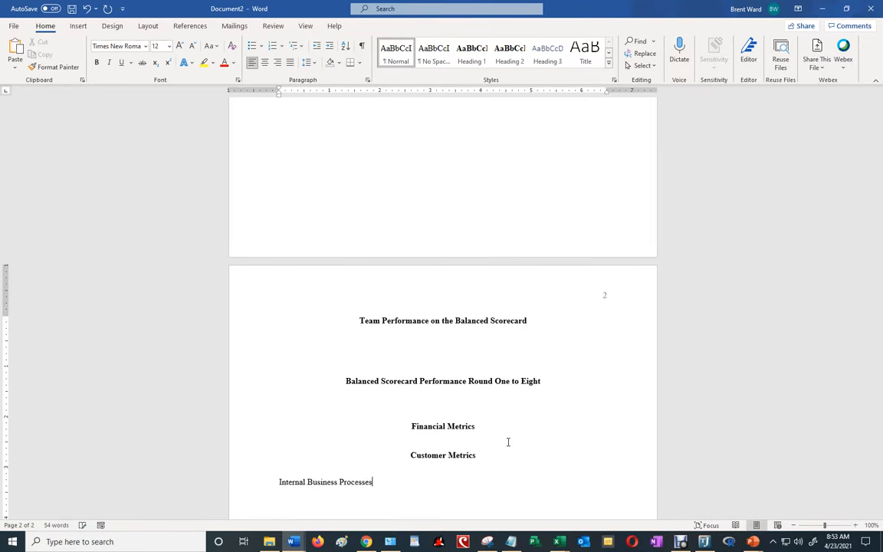
type("Internal Business Processes")
key("shift+Home")
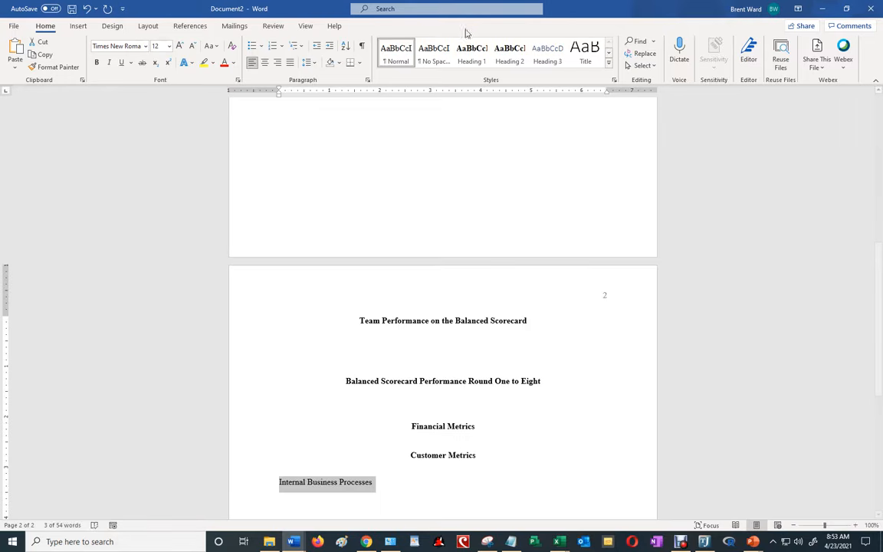
left_click(474, 58)
left_click(406, 497)
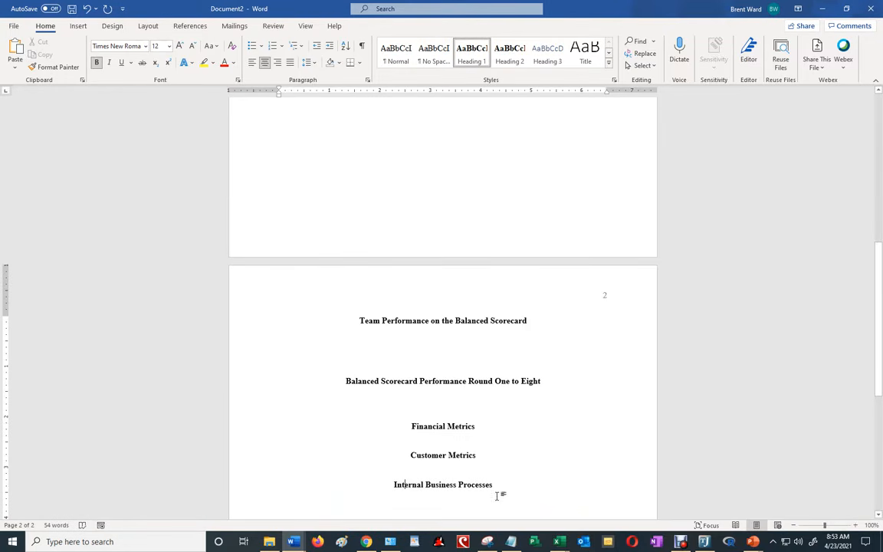
- Add the line "Learning and Growth" below the Internal Business Processes heading and format it as Heading 1
key("Return")
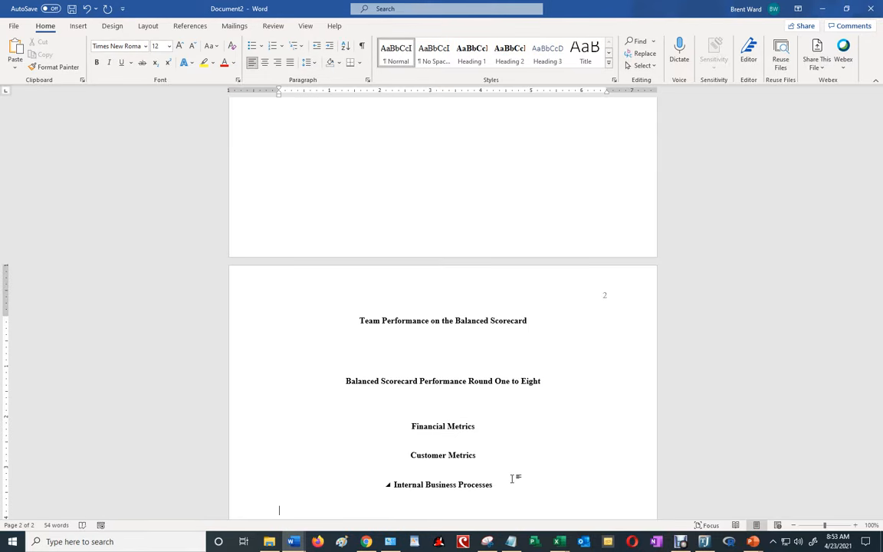
type("Learning and Growth")
key("shift+Home")
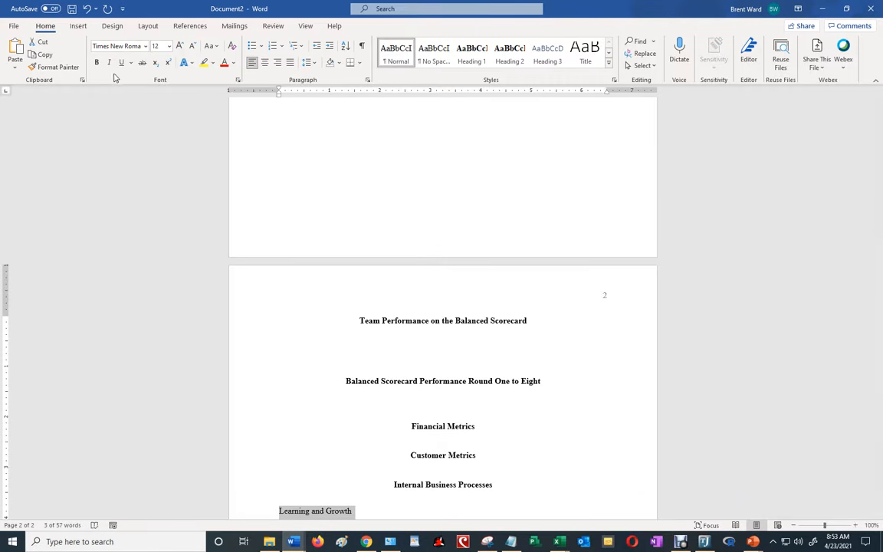
left_click(468, 55)
scroll(490, 181, "down", 4)
left_click(449, 355)
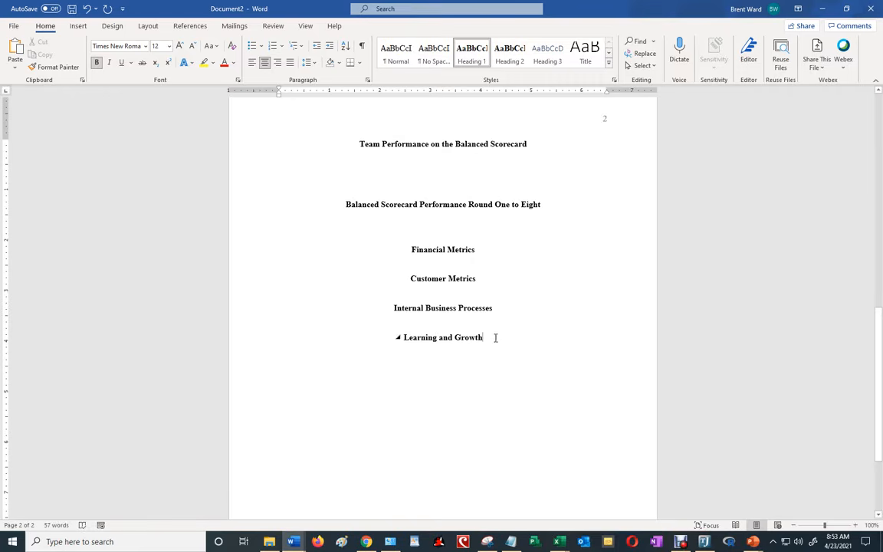
- Add the line "Summary" below the Learning and Growth heading and format it as Heading 1
key("Return")
type("Summary")
key("shift+End")
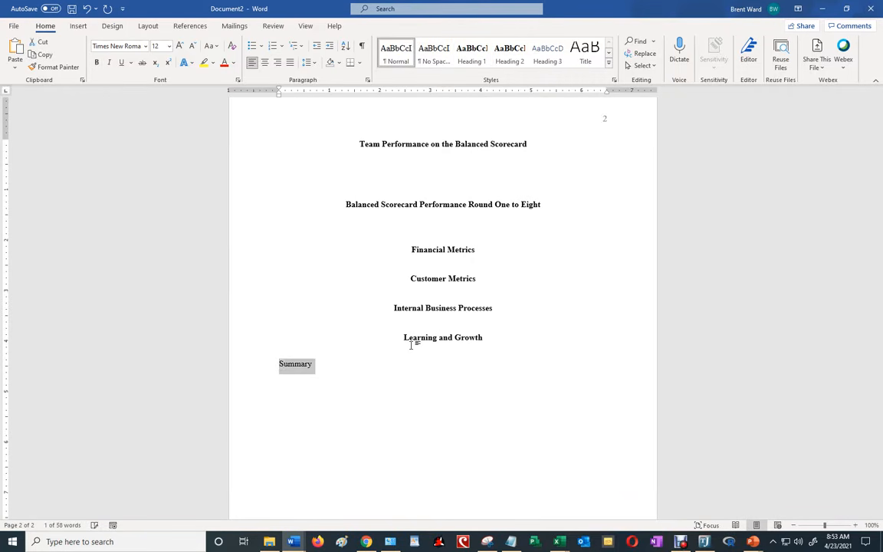
left_click(464, 61)
left_click(483, 410)
- Start a new page after the Summary heading and add "References" there as a Heading 1 line
key("ctrl+Return")
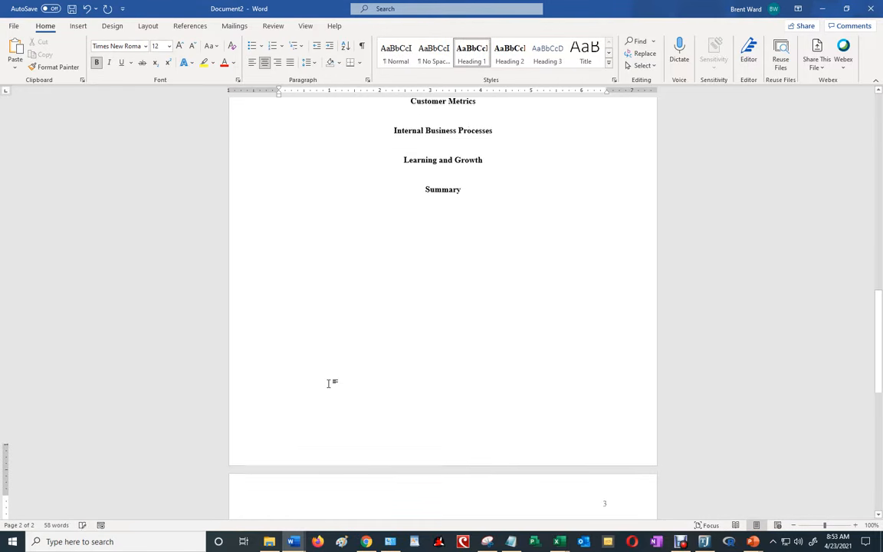
type("References")
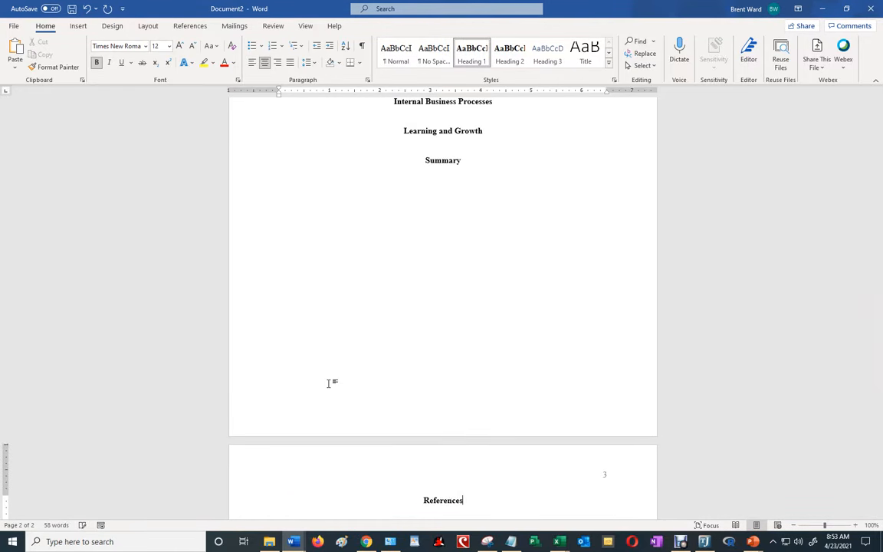
double_click(427, 501)
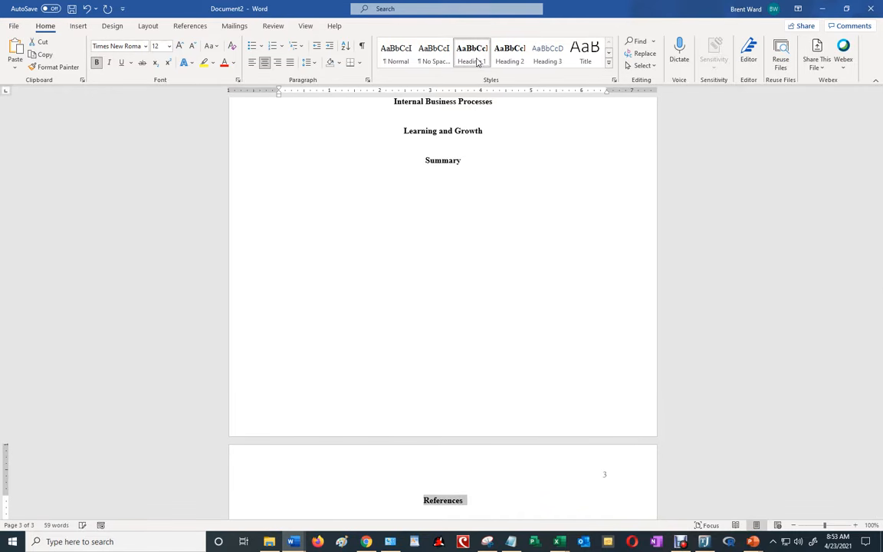
left_click(442, 183)
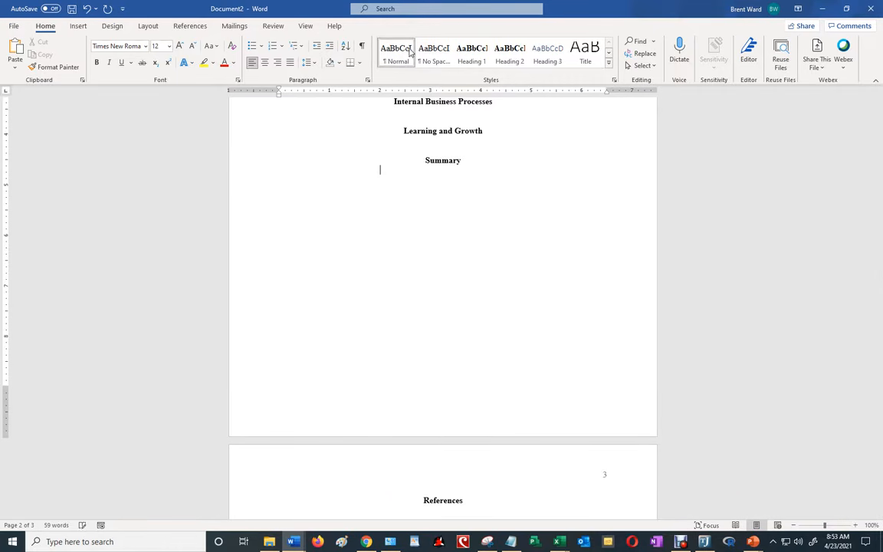
- Insert a page break directly before the "Team Performance on the Balanced Scorecard" title
scroll(397, 177, "up", 10)
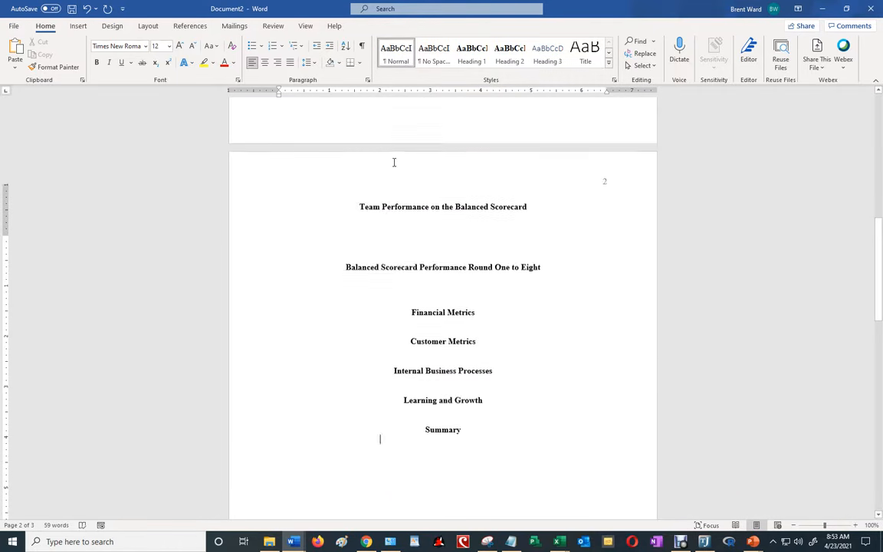
scroll(394, 158, "up", 5)
scroll(394, 153, "down", 4)
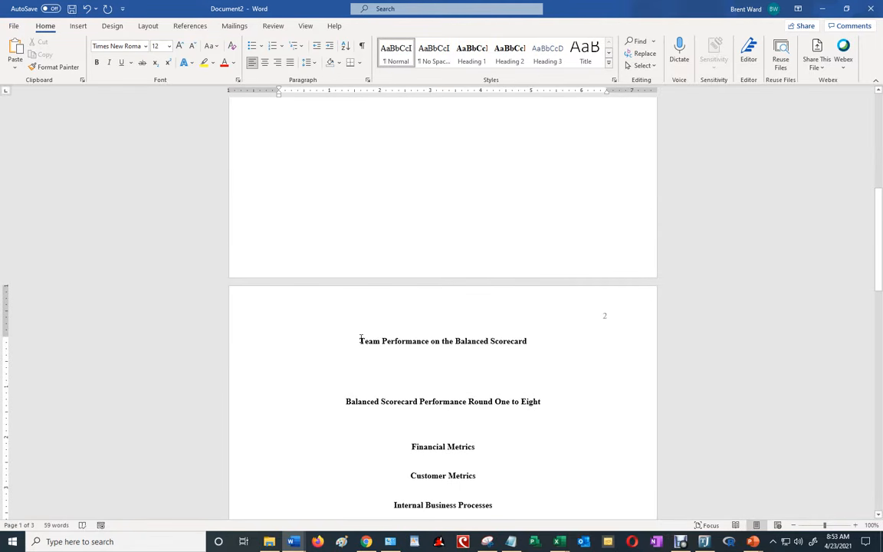
left_click(361, 340)
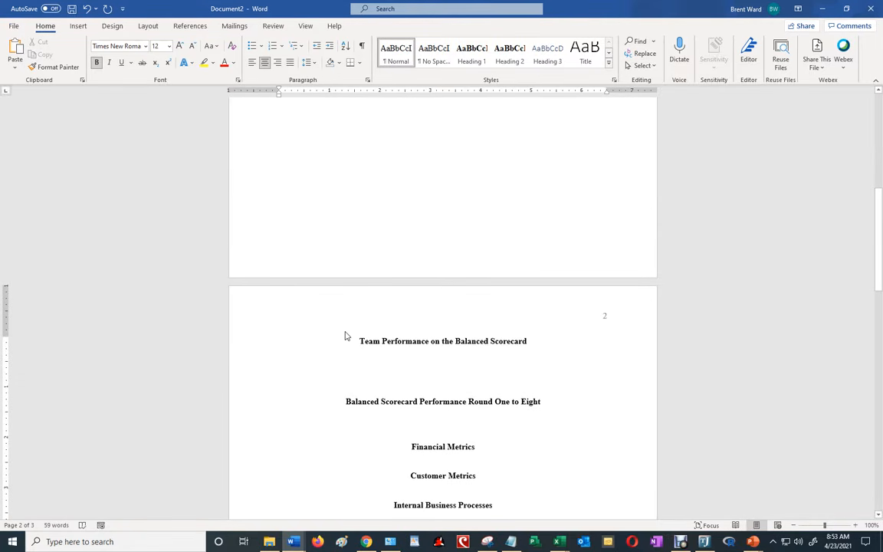
key("ctrl+Return")
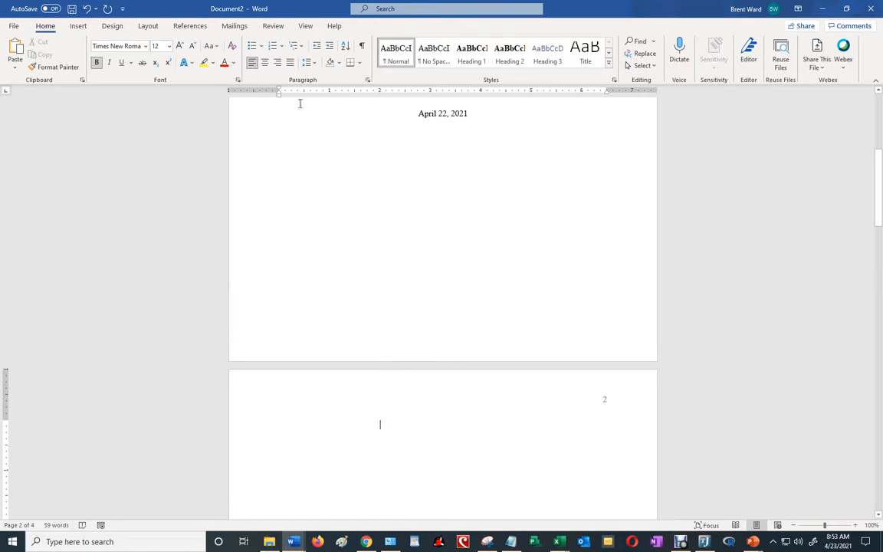
- Insert an Automatic Table 1 table of contents above the Team Performance title
left_click(79, 26)
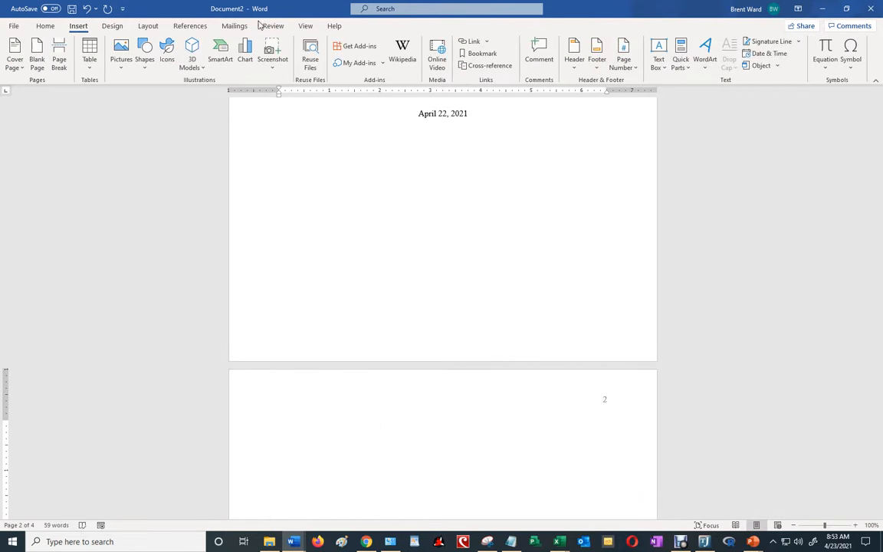
left_click(189, 26)
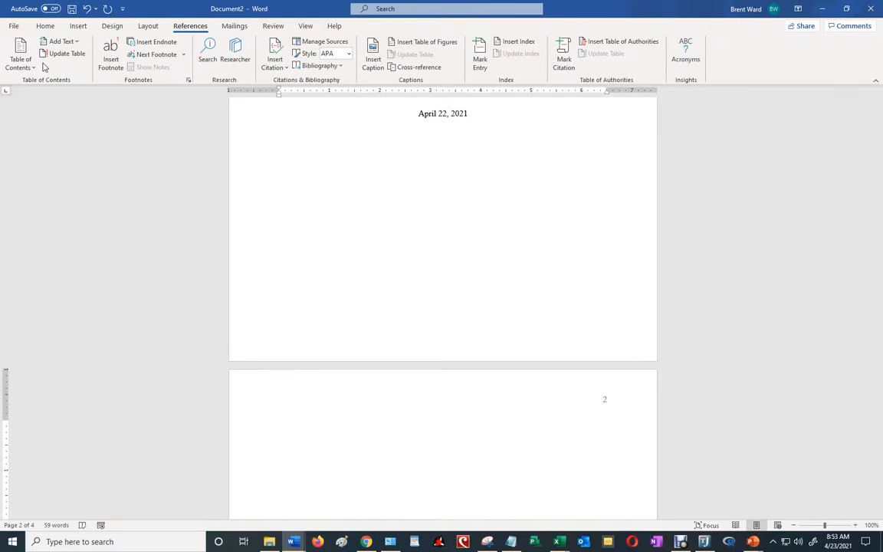
left_click(34, 68)
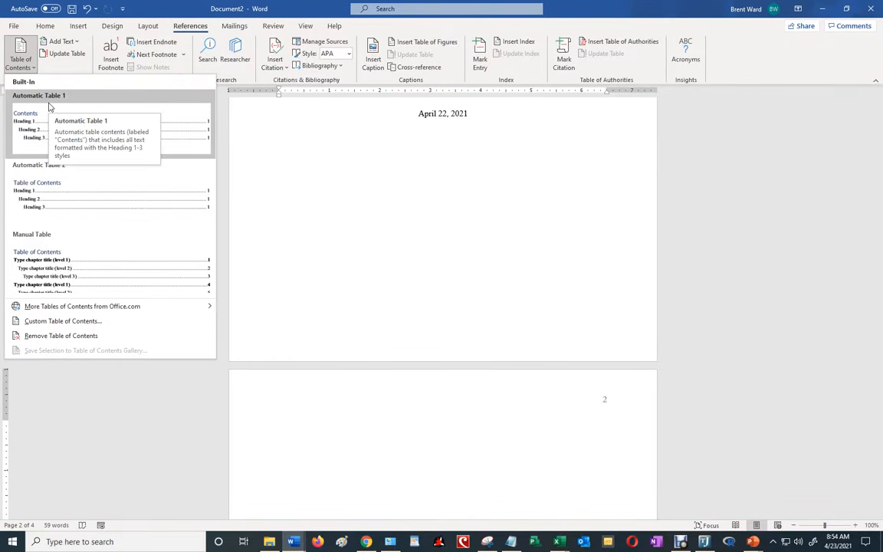
left_click(49, 107)
scroll(299, 222, "up", 5)
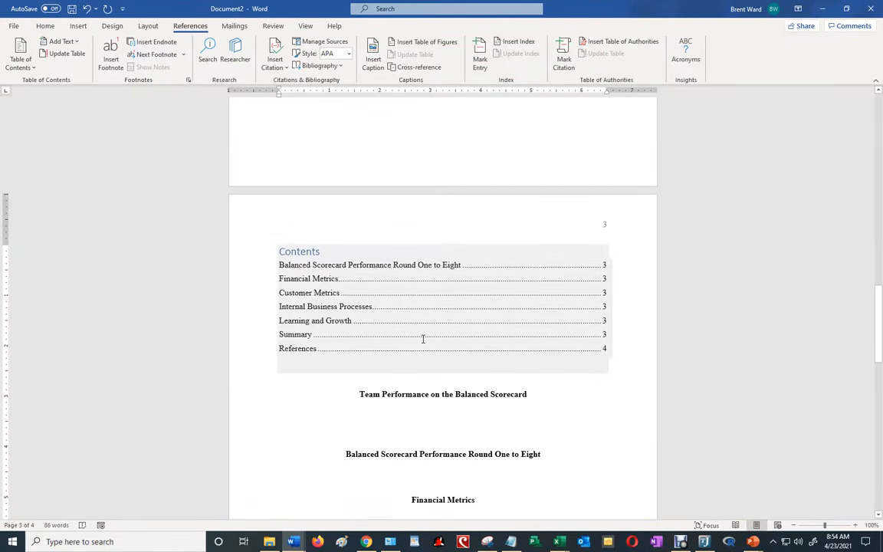
- Set the "Contents" title of the table of contents to 12 pt Times New Roman
double_click(319, 251)
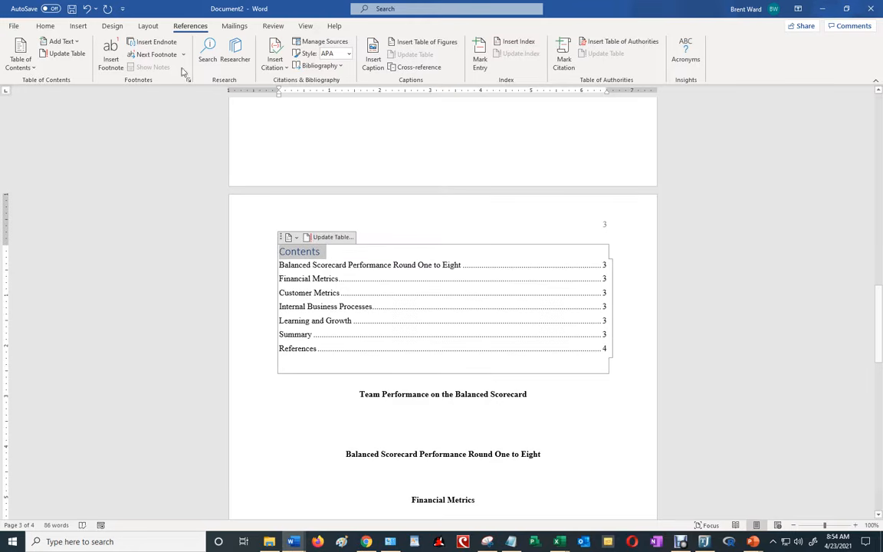
left_click(45, 25)
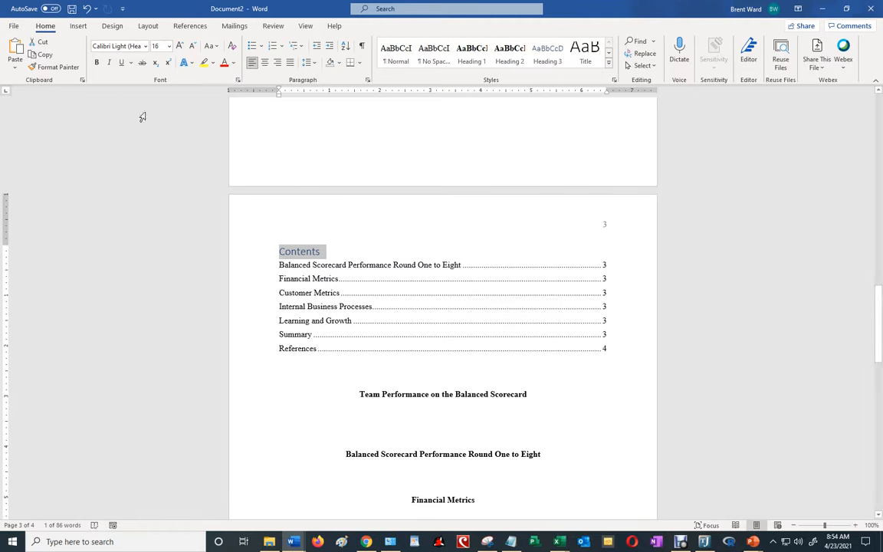
left_click(170, 49)
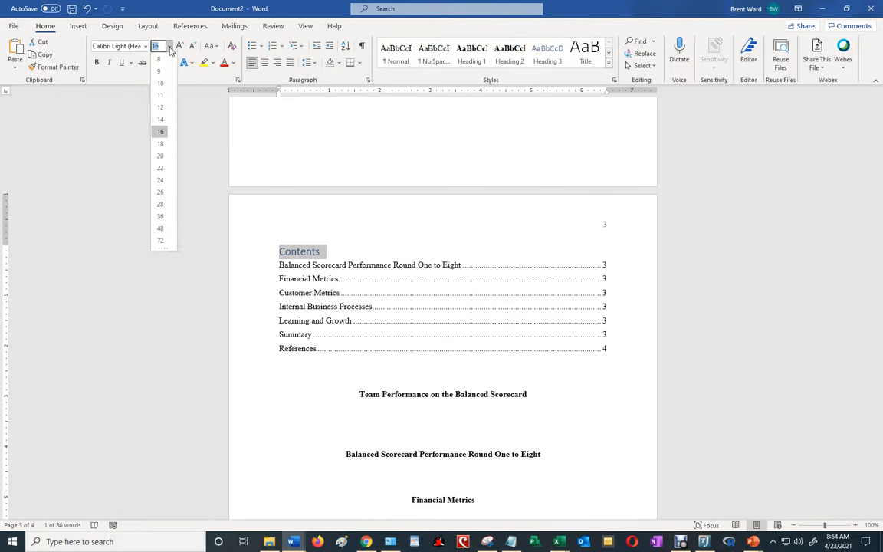
left_click(153, 101)
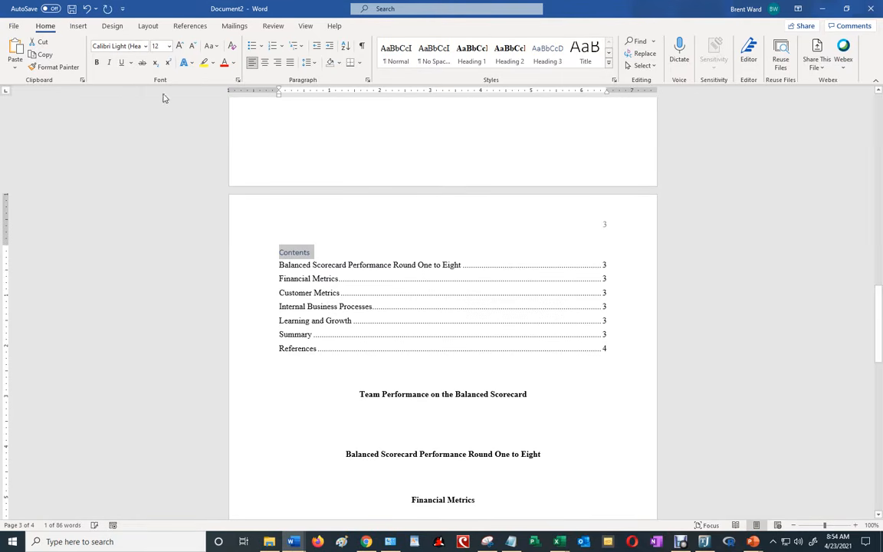
left_click(146, 46)
left_click(135, 112)
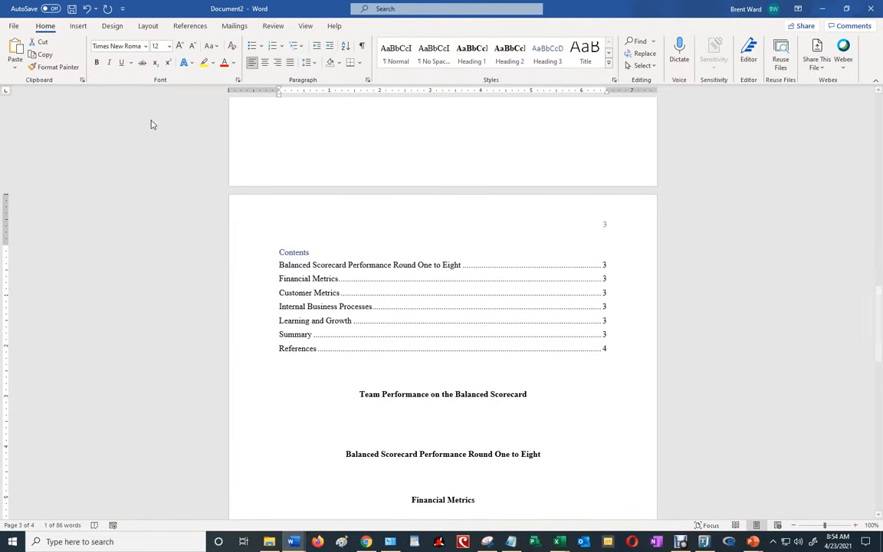
- Make the "Contents" title bold and centered, with the Automatic font color
left_click(97, 62)
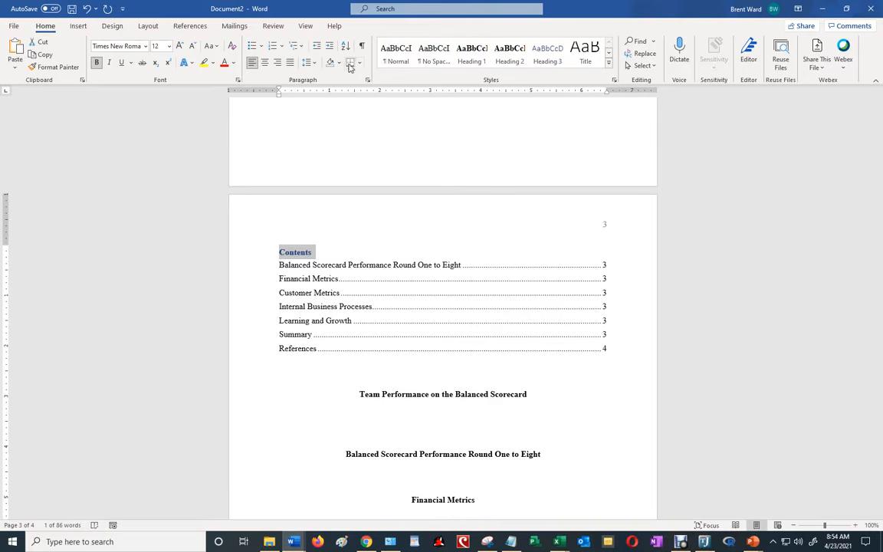
left_click(234, 64)
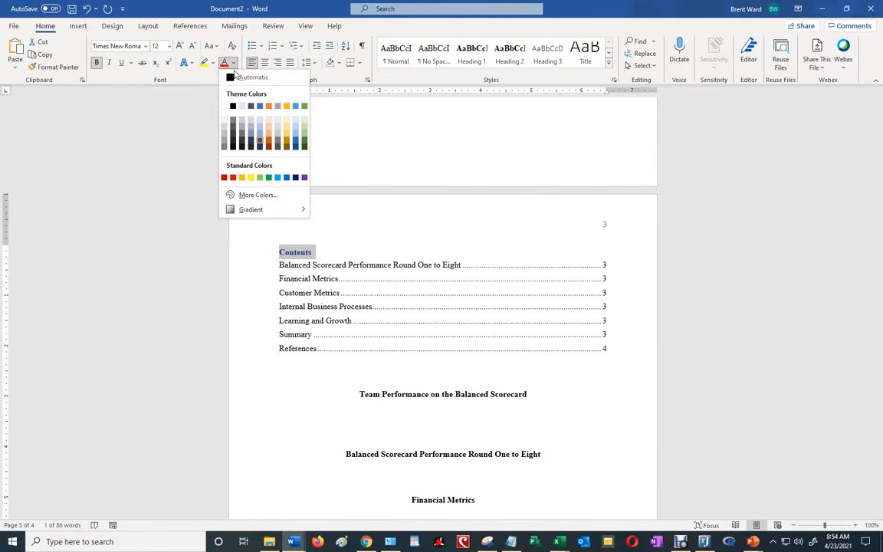
left_click(238, 78)
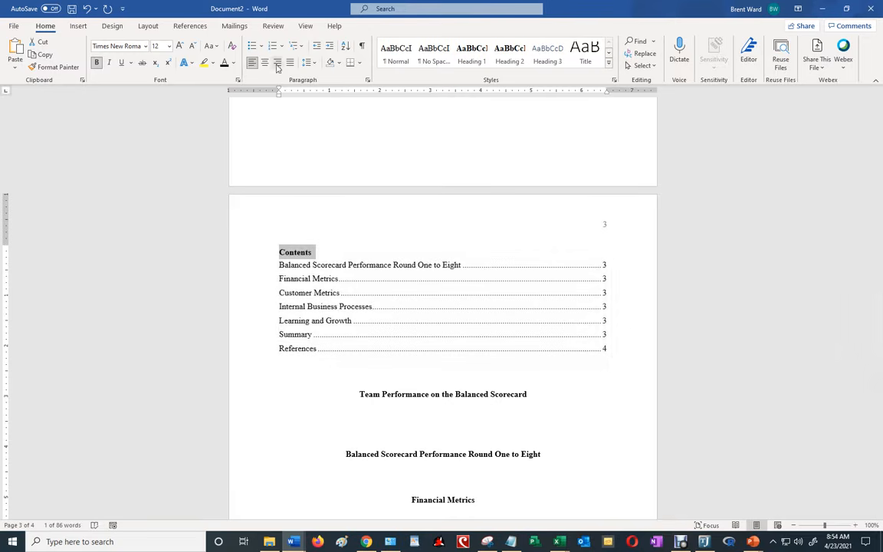
left_click(266, 63)
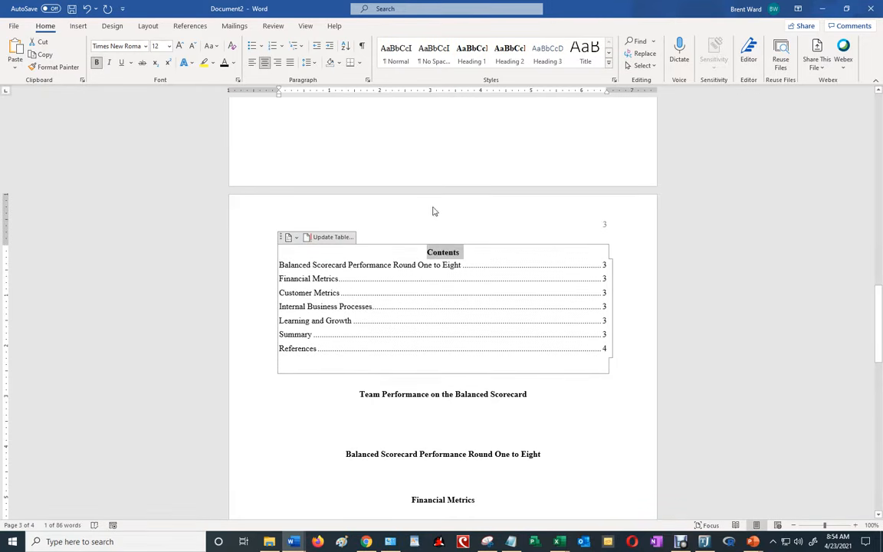
left_click(430, 253)
left_click(581, 434)
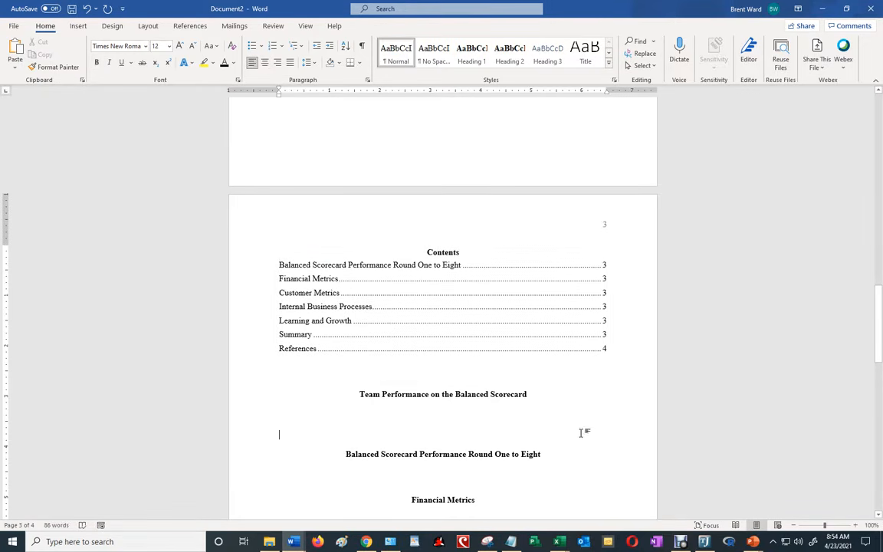
- Insert a page break after the table of contents and delete the blank line above the Team Performance title
left_click(369, 377)
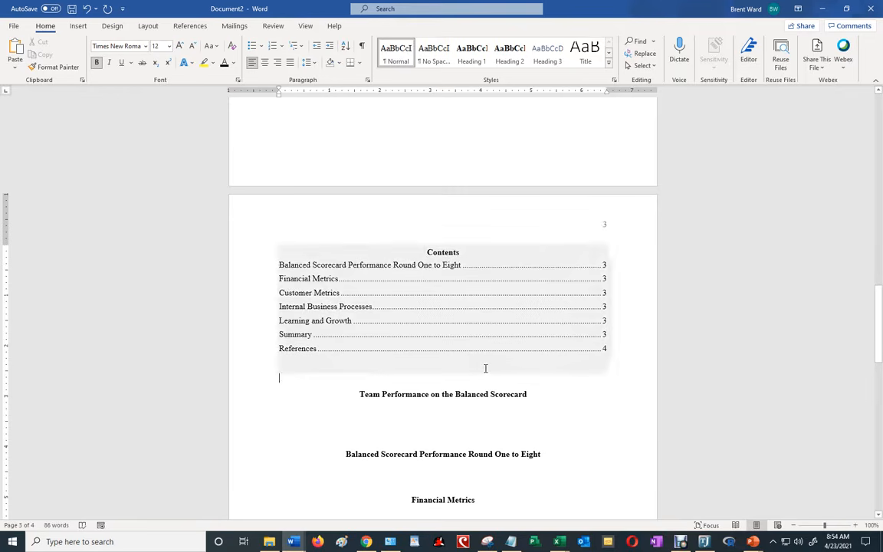
key("ctrl+Return")
key("Down")
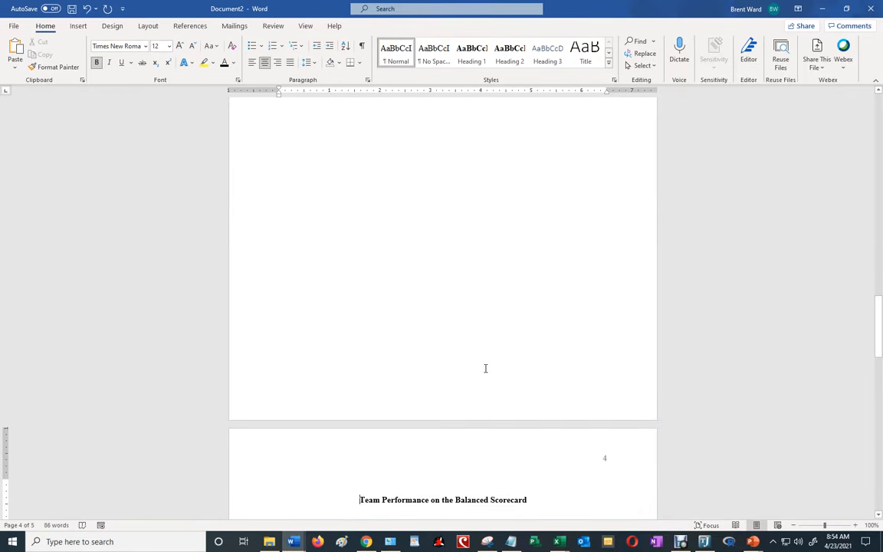
key("Delete")
- Check the headings and page layout from the Team Performance title down to the Summary heading
key("Down")
key("Down")
key("Down")
key("Down")
key("Down")
key("Down")
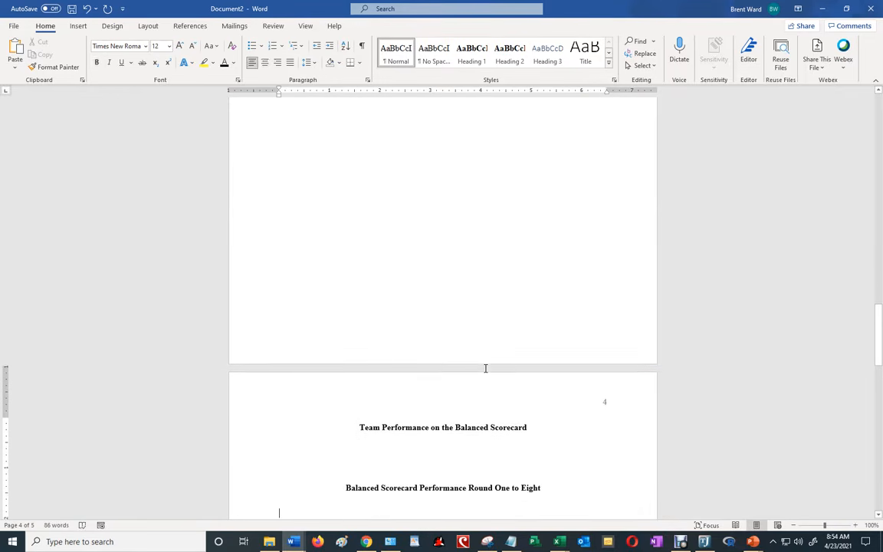
key("Down")
key("Down")
key("Down")
key("Down")
key("Down")
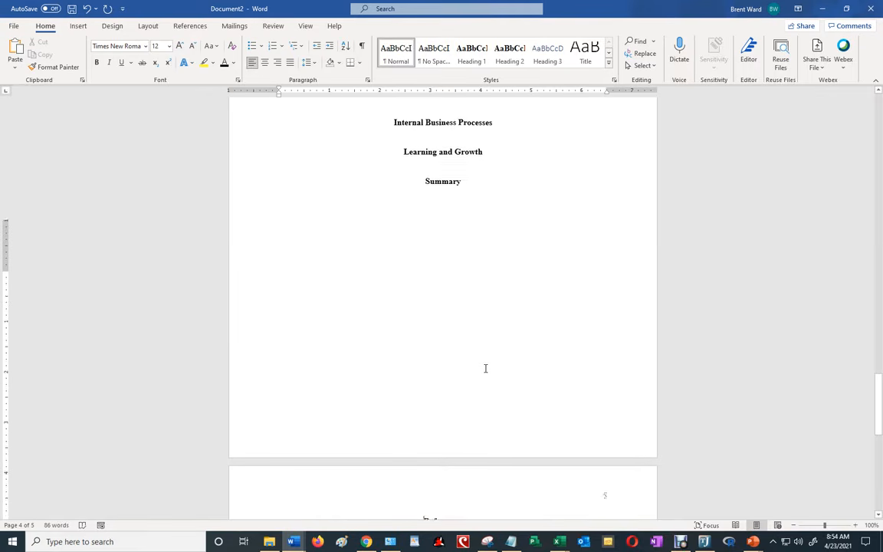
- Update the table of contents, refreshing the page numbers only
key("Page_Up")
key("Page_Up")
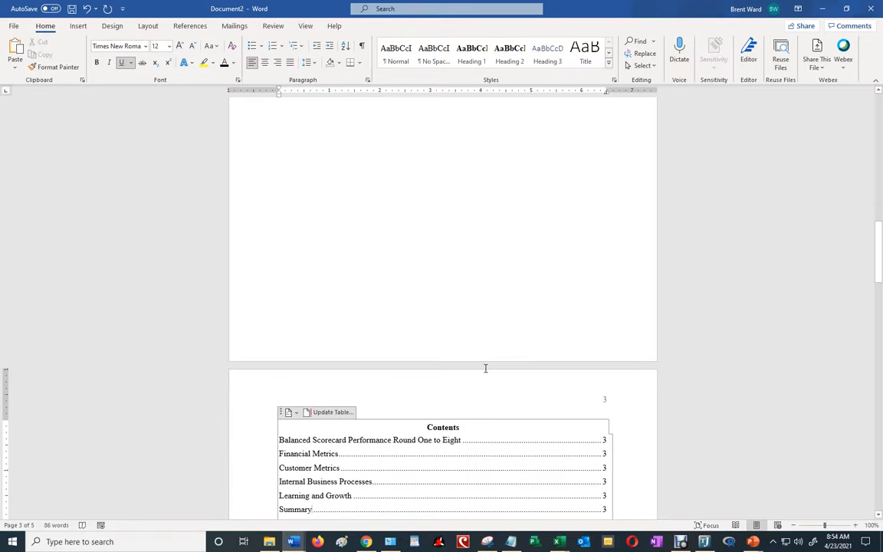
scroll(486, 368, "down", 10)
scroll(487, 359, "down", 2)
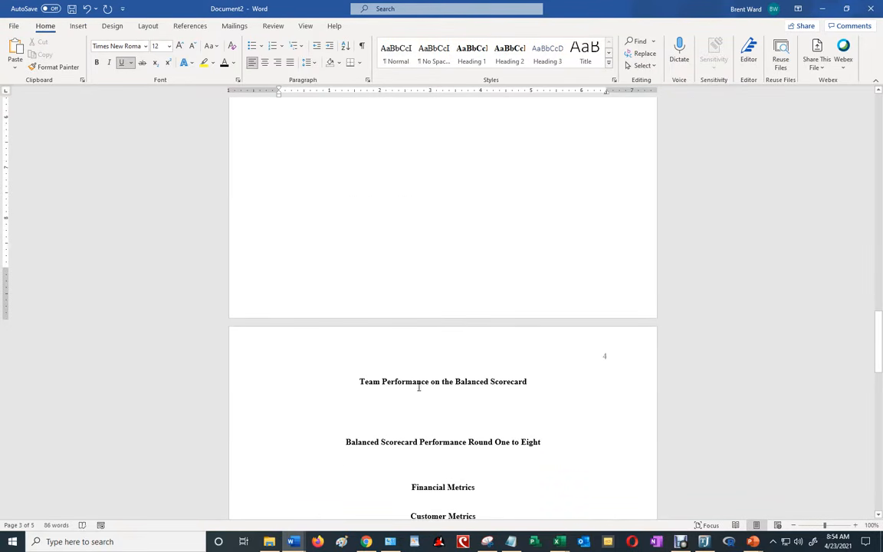
scroll(419, 388, "up", 8)
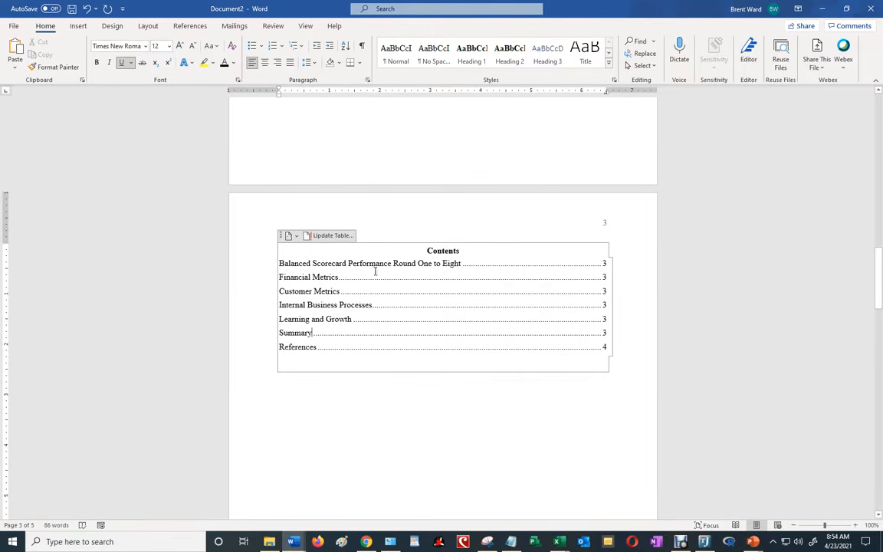
left_click(332, 236)
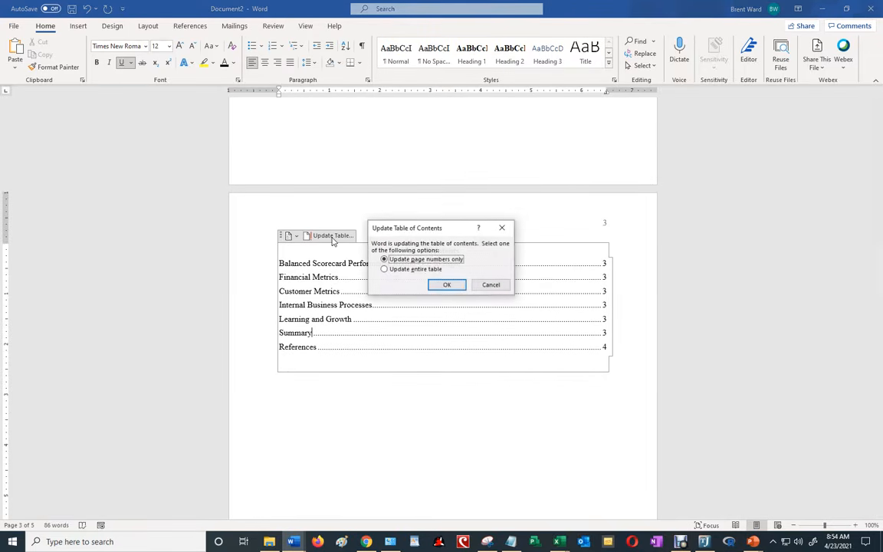
left_click(448, 286)
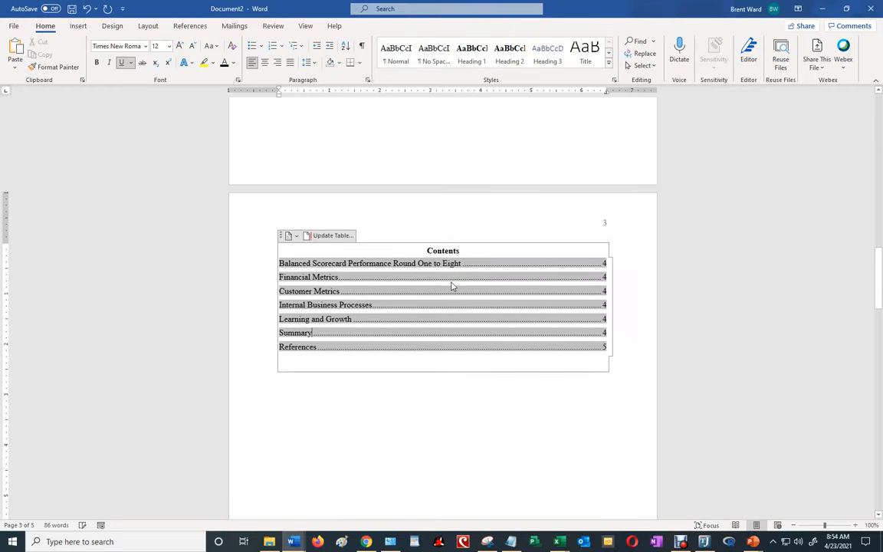
- Update the entire table of contents rather than only its page numbers
left_click(448, 430)
left_click(604, 277)
left_click(404, 370)
left_click(335, 262)
left_click(380, 244)
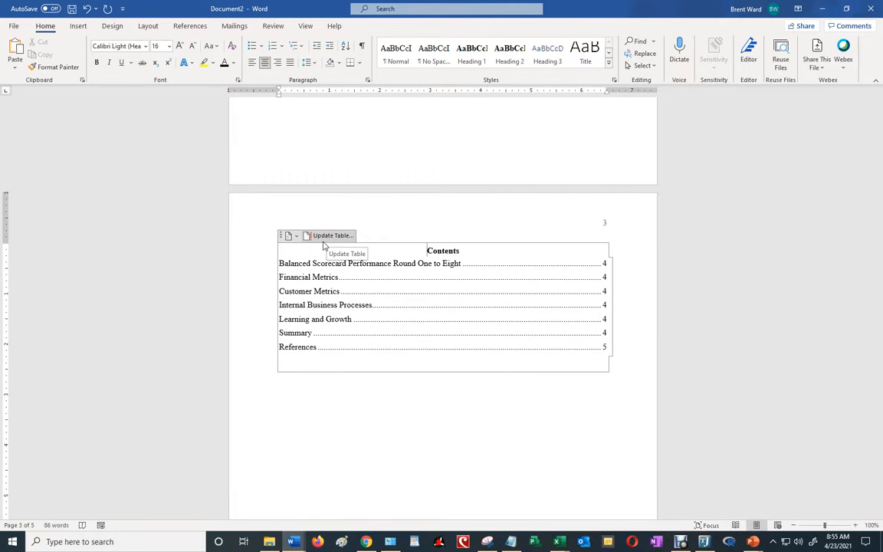
left_click(328, 236)
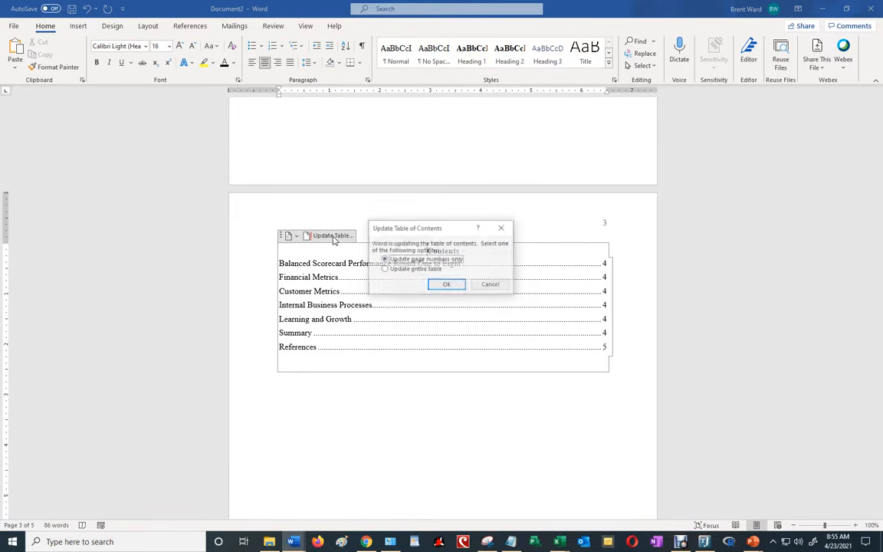
left_click(412, 270)
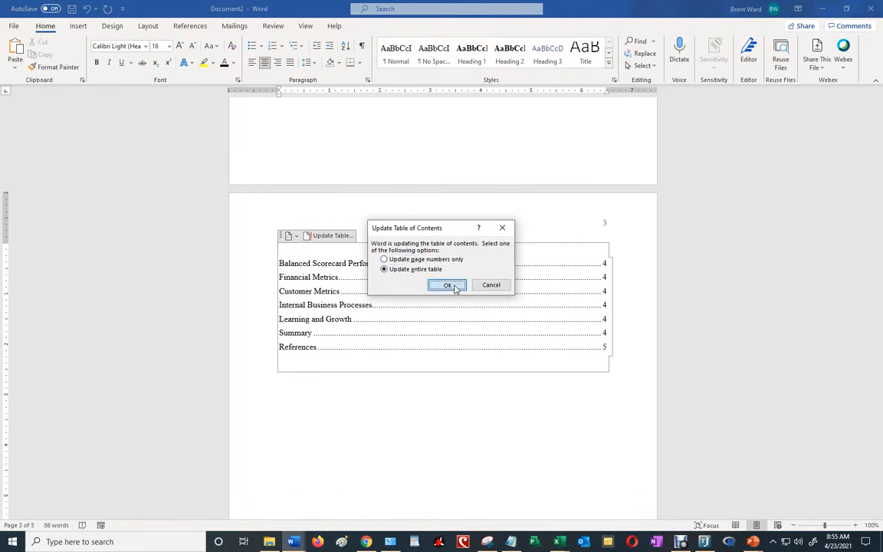
left_click(452, 286)
left_click(407, 421)
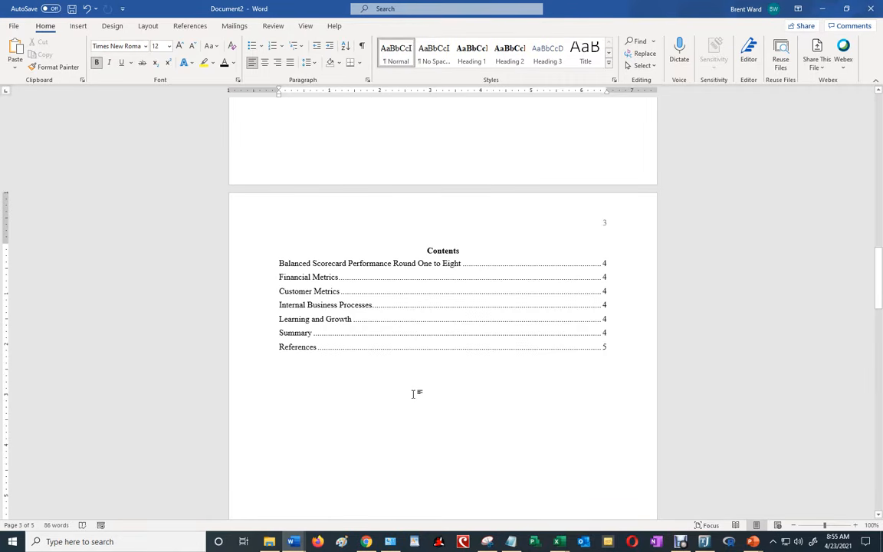
- Delete the blank page before the table of contents by removing the empty lines and break above the Contents title
scroll(417, 394, "up", 10)
scroll(416, 389, "up", 5)
scroll(418, 371, "down", 2)
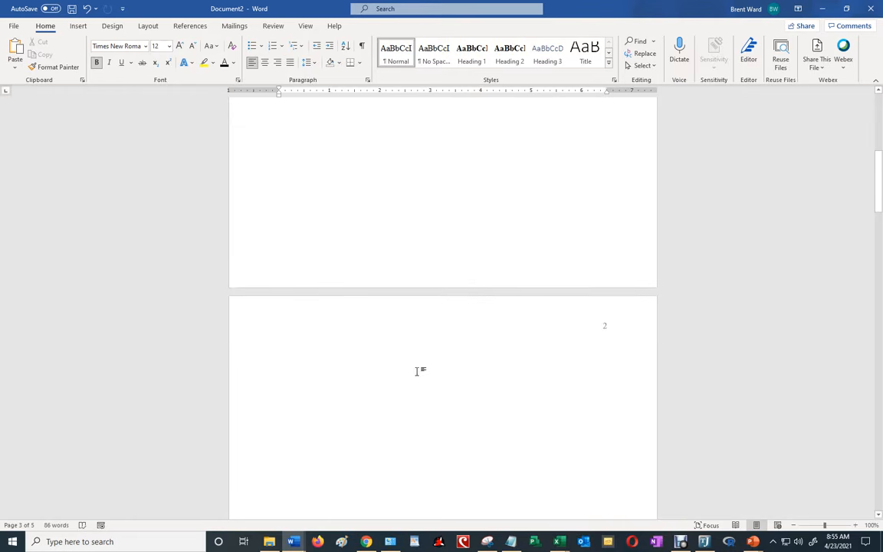
scroll(377, 370, "down", 10)
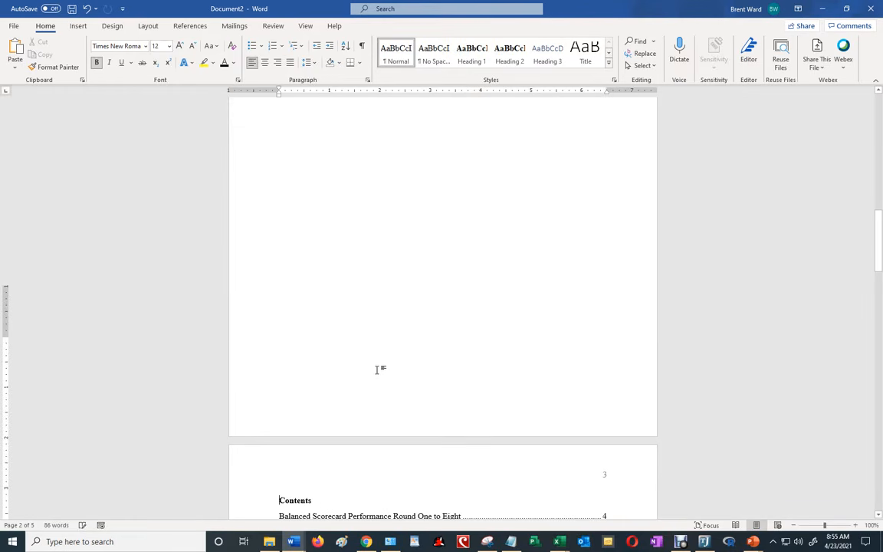
scroll(376, 369, "up", 10)
key("BackSpace")
key("BackSpace")
key("BackSpace")
key("BackSpace")
key("BackSpace")
key("BackSpace")
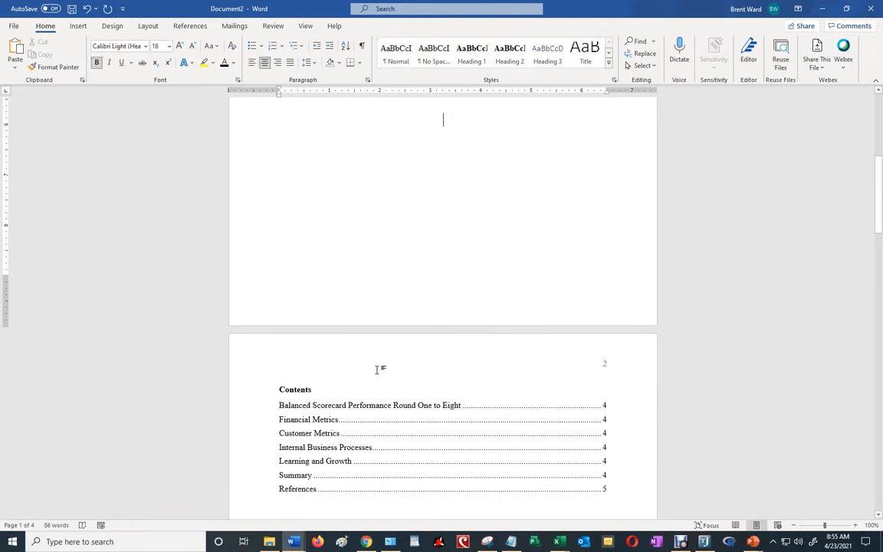
- Center the "Contents" title above the table of contents again
left_click(377, 369)
key("shift+Home")
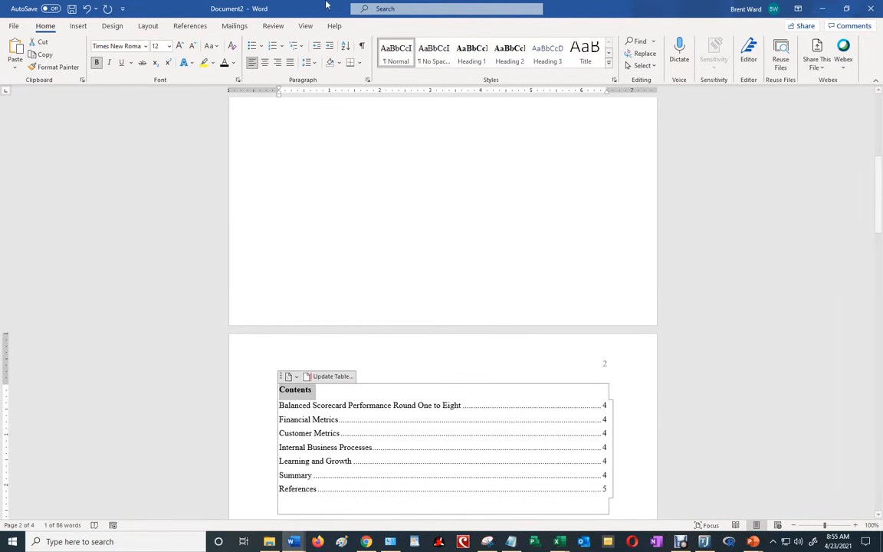
left_click(265, 62)
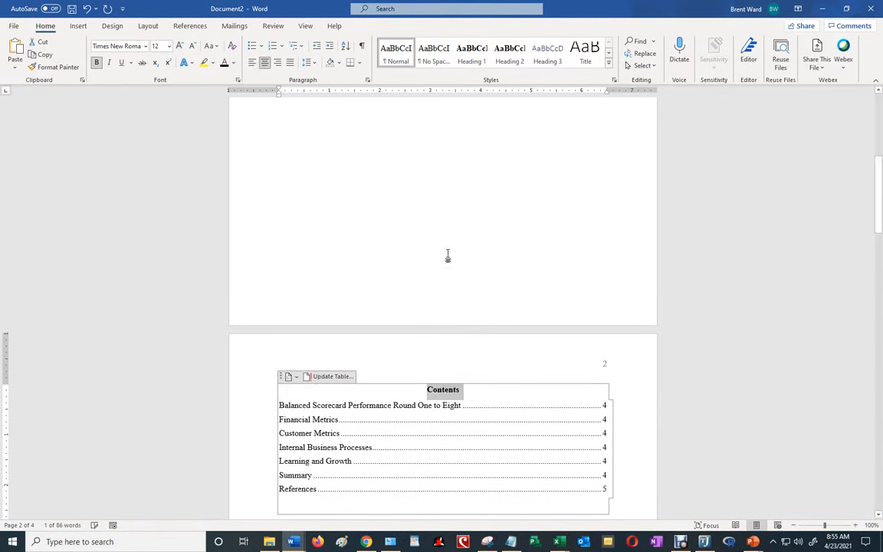
left_click(469, 352)
scroll(727, 288, "down", 15)
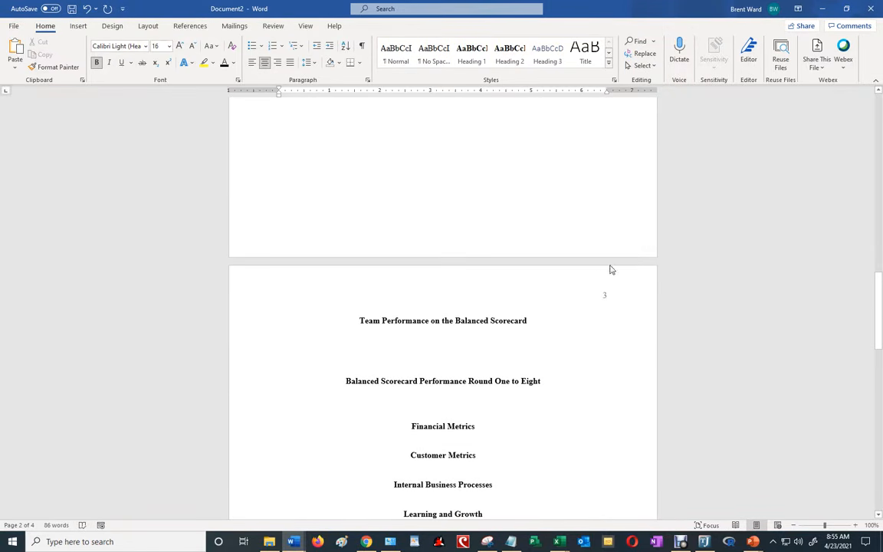
scroll(608, 264, "up", 10)
scroll(615, 246, "up", 2)
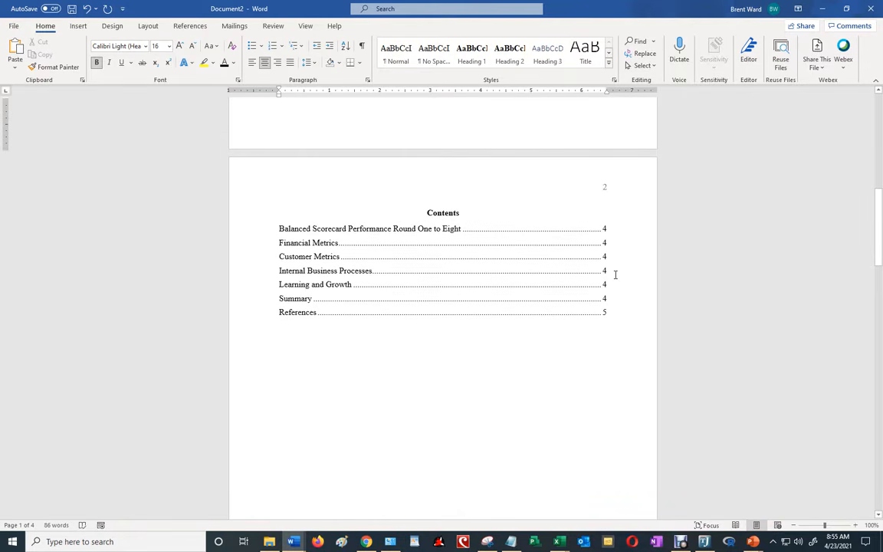
left_click(692, 545)
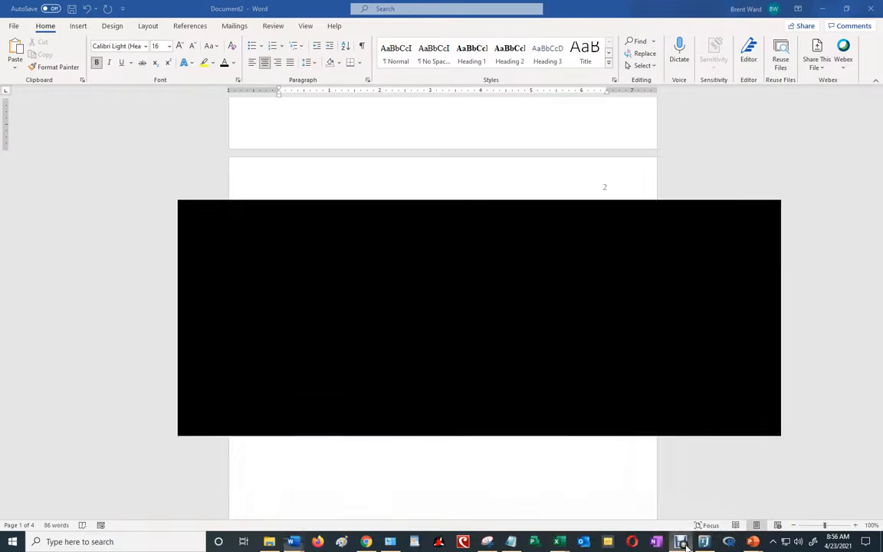